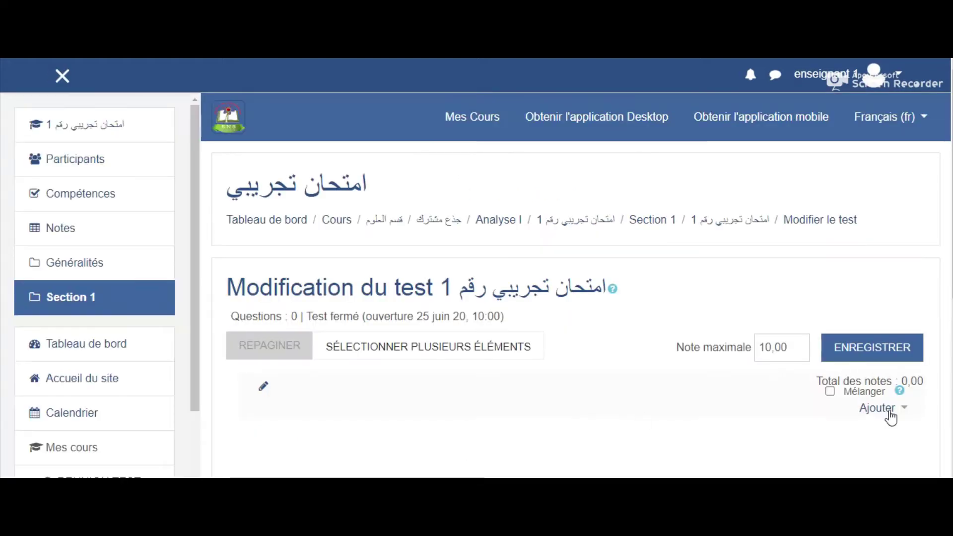
Add a new question of the type "Calculée à choix multiple" to the test.
click(890, 413)
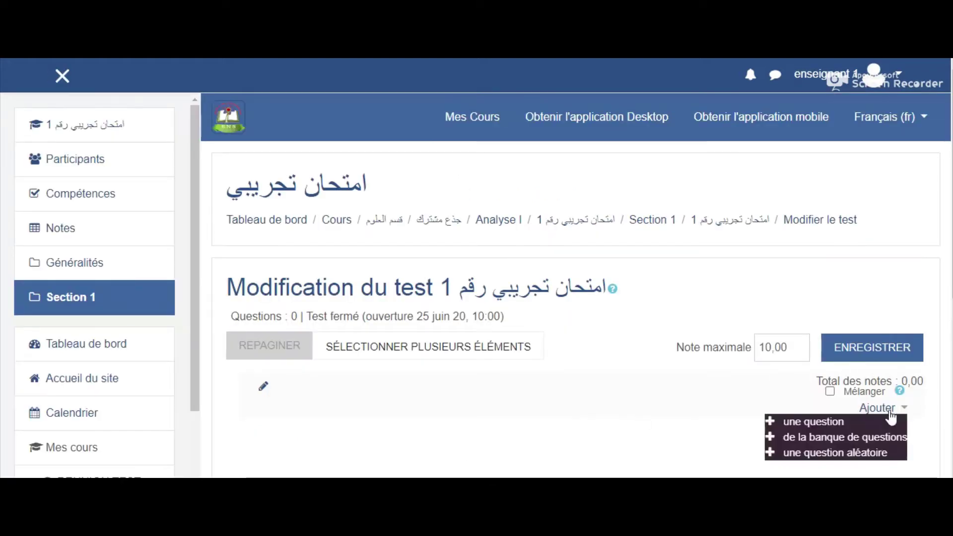
click(824, 421)
scroll(387, 261, down, 3)
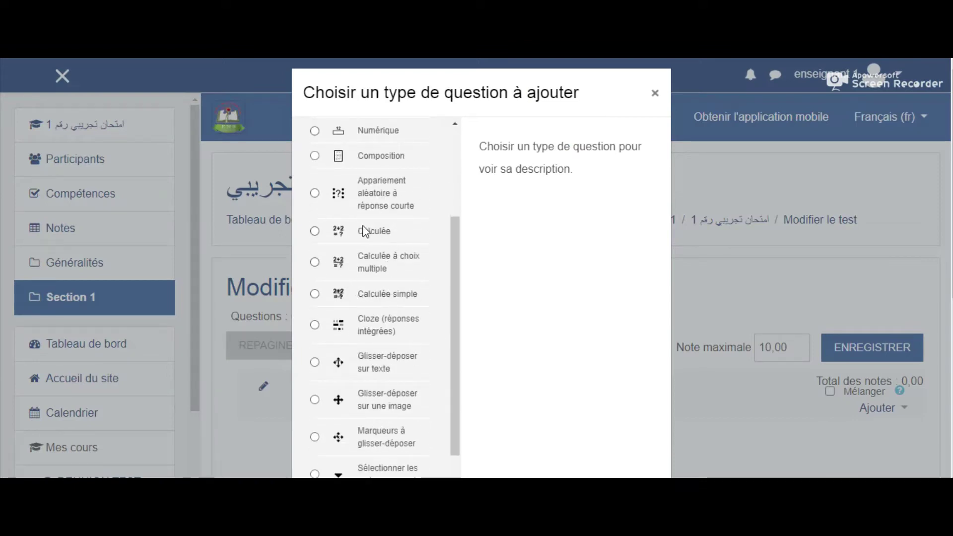
click(380, 267)
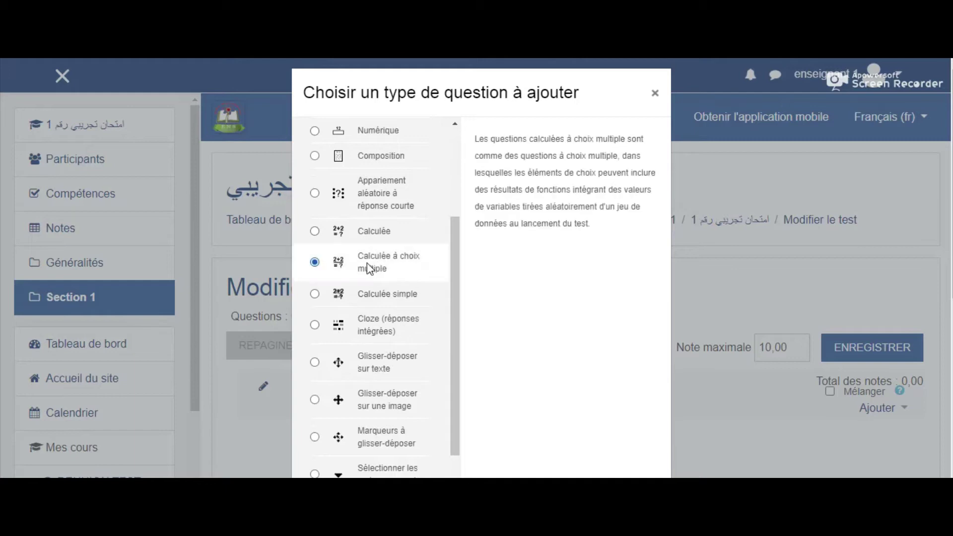
scroll(710, 320, down, 2)
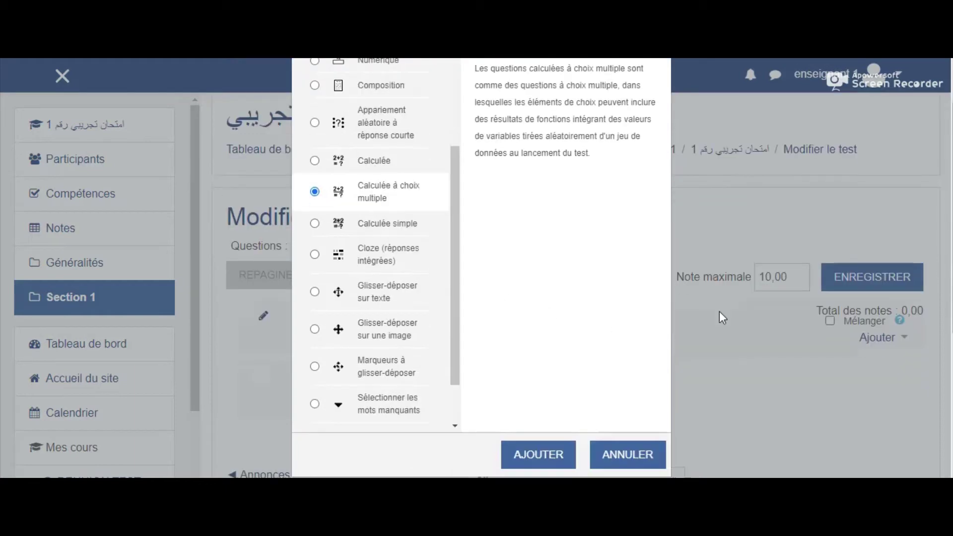
click(526, 451)
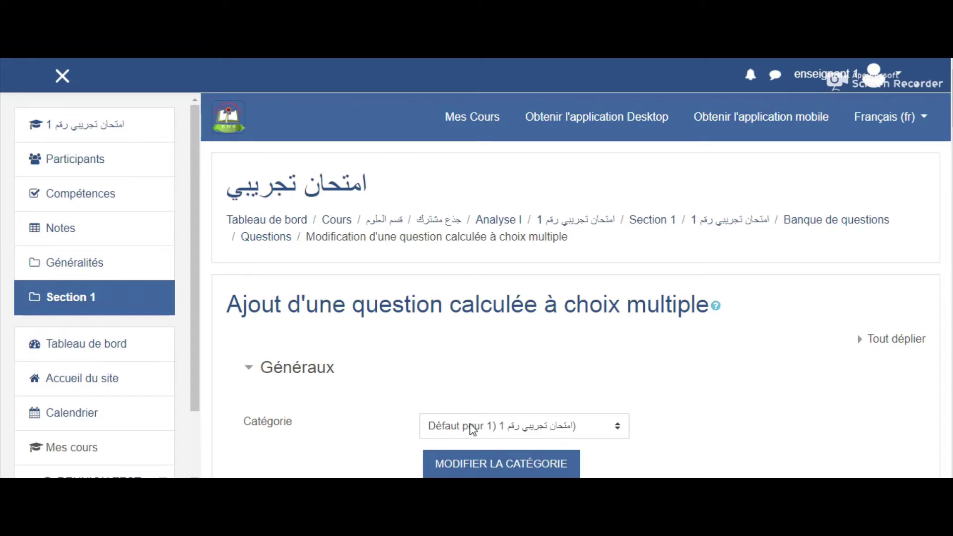
Set the question's category to "Défaut pour امتحان تجريبي رقم 1" and name the question "ما هي مساحة المثلث".
click(441, 426)
click(519, 272)
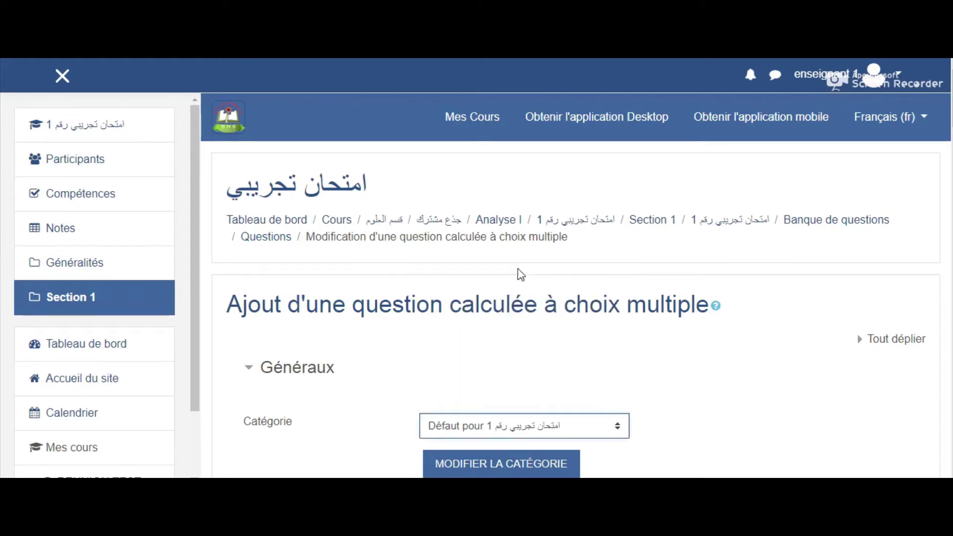
scroll(623, 336, down, 4)
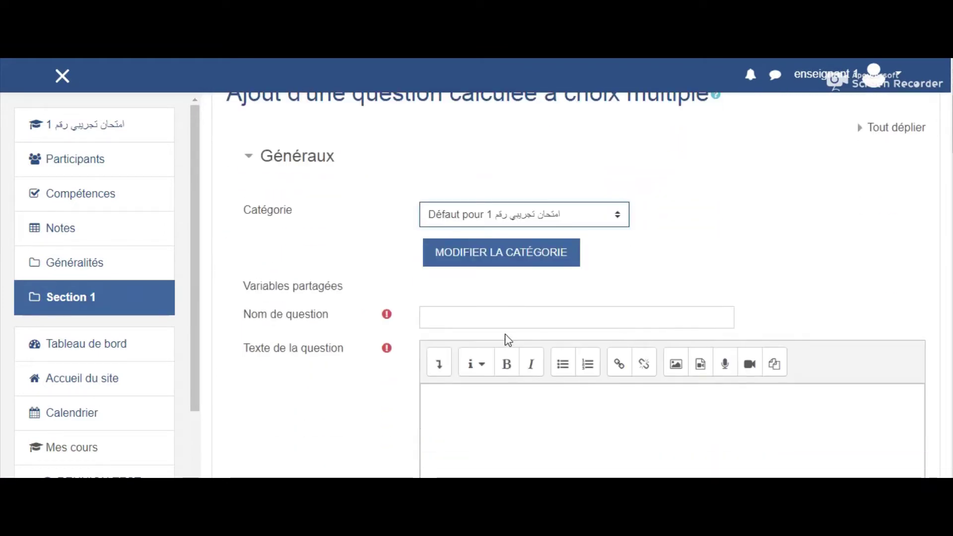
click(502, 325)
click(455, 358)
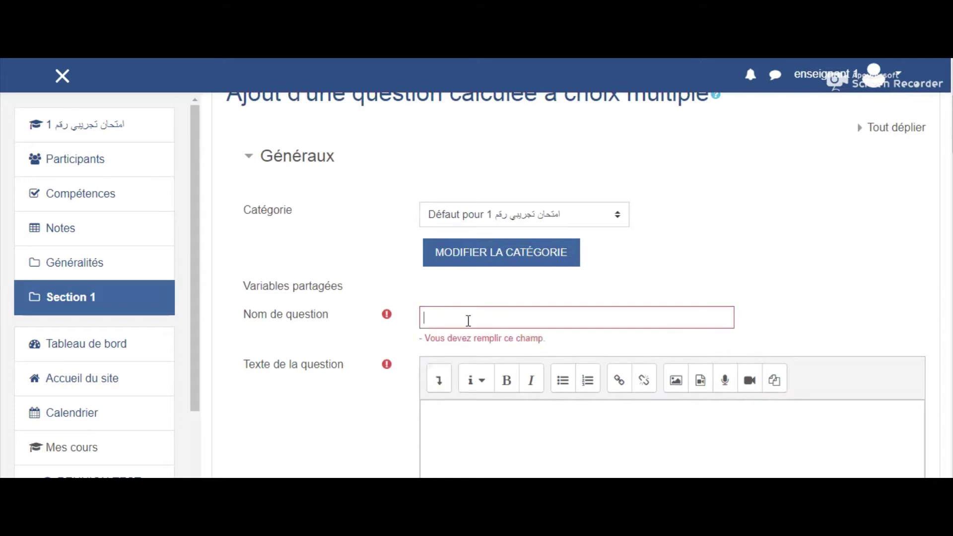
text(ما هي مساحة المثلث)
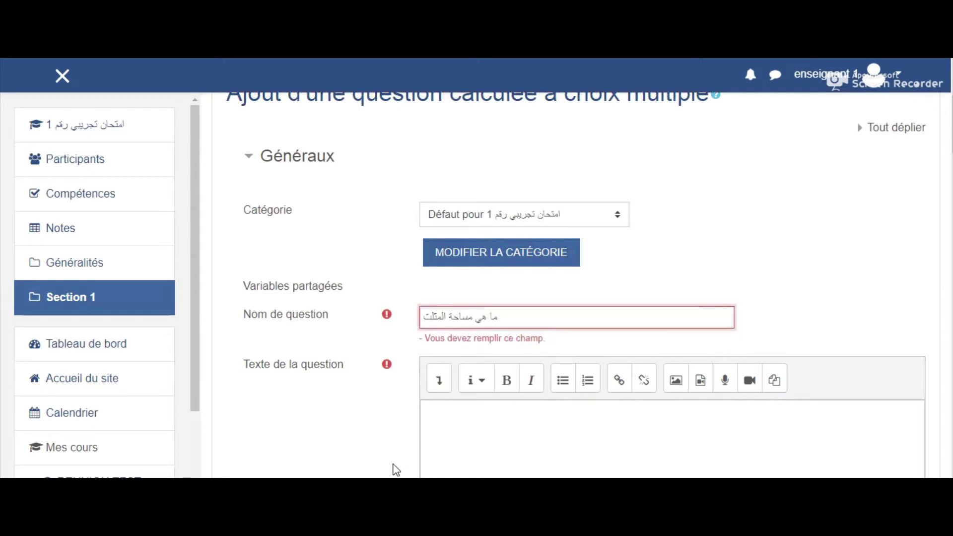
Enter the question text "ما هي مساحة المثلث الذي قاعدته {h} و ارتفاعه {x}".
scroll(466, 277, down, 3)
click(442, 255)
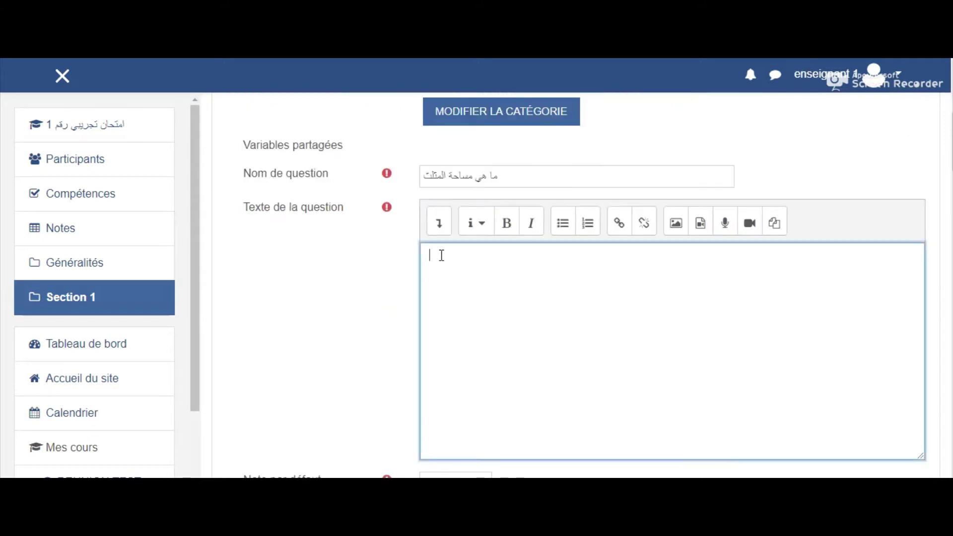
text(ما هي مساحة المثلث الذي قاعدته {h} و ارتفاعه {x})
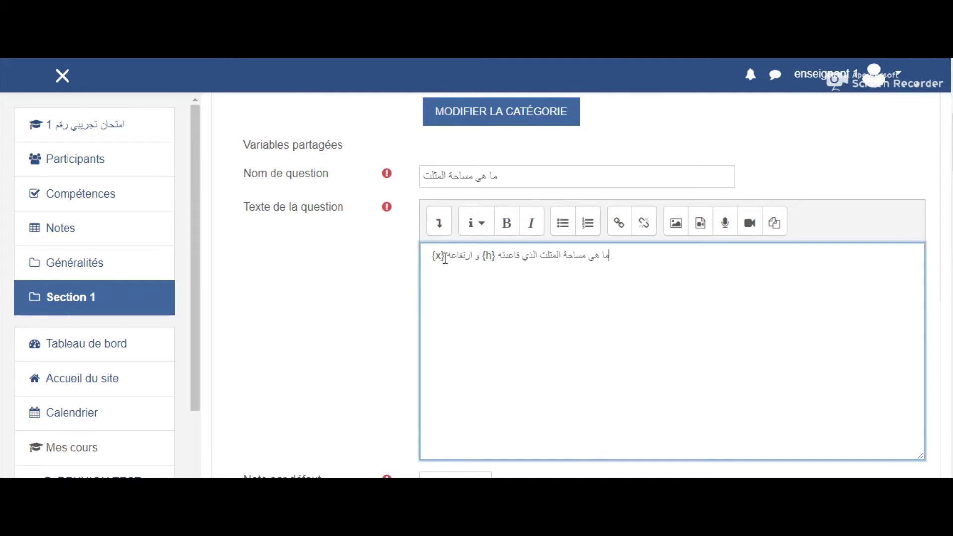
Set the question's default mark (Note par défaut) to 2.
scroll(485, 266, down, 5)
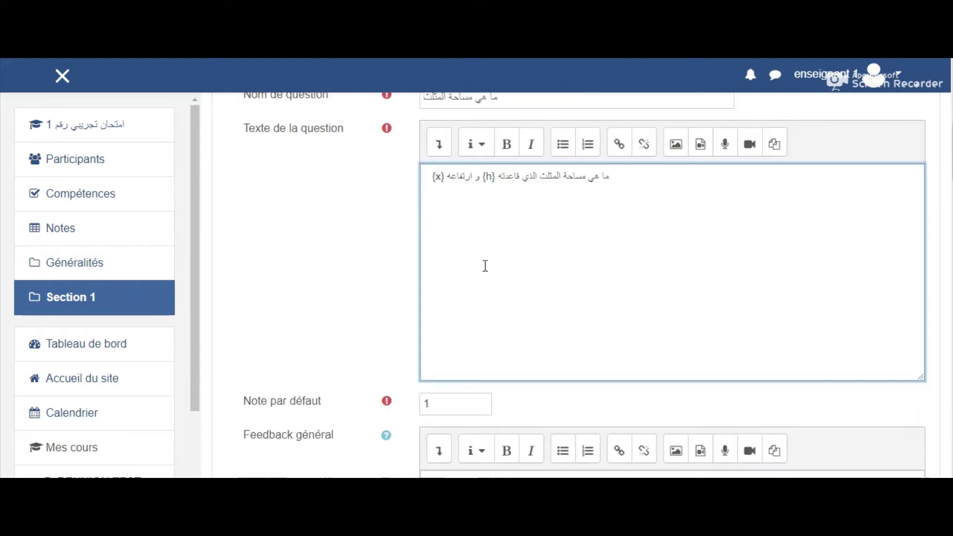
click(453, 229)
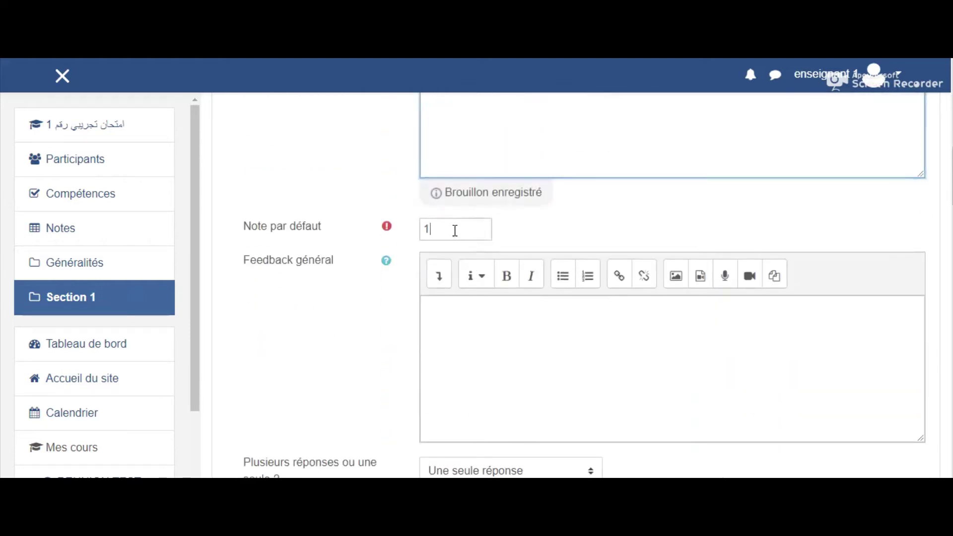
double_click(453, 229)
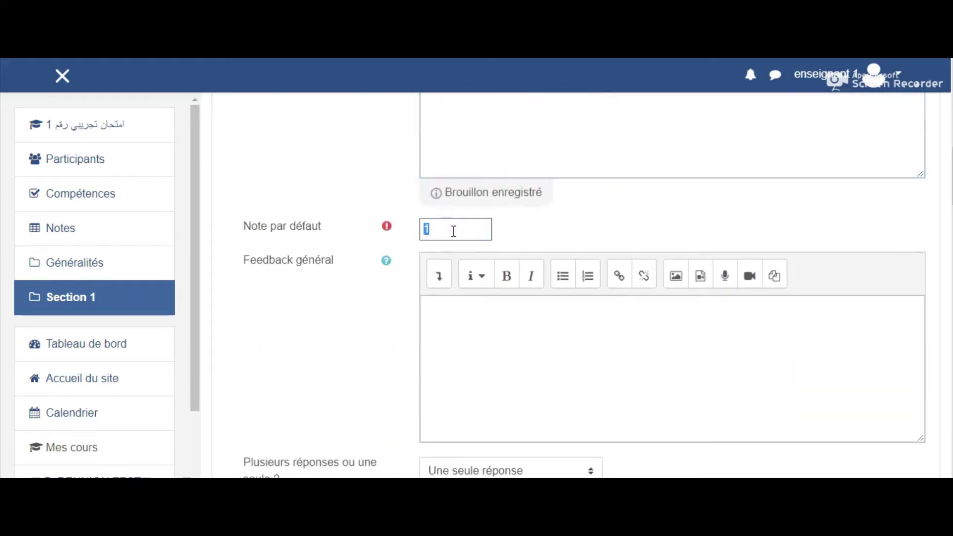
text(2)
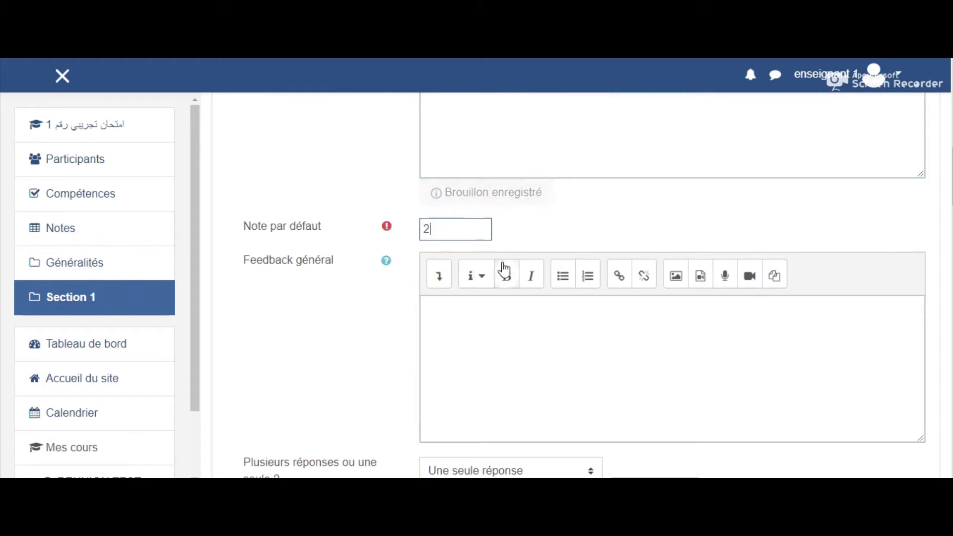
Choose "Une seule réponse" as the number of answers allowed for the question.
scroll(505, 270, down, 4)
scroll(504, 268, down, 1)
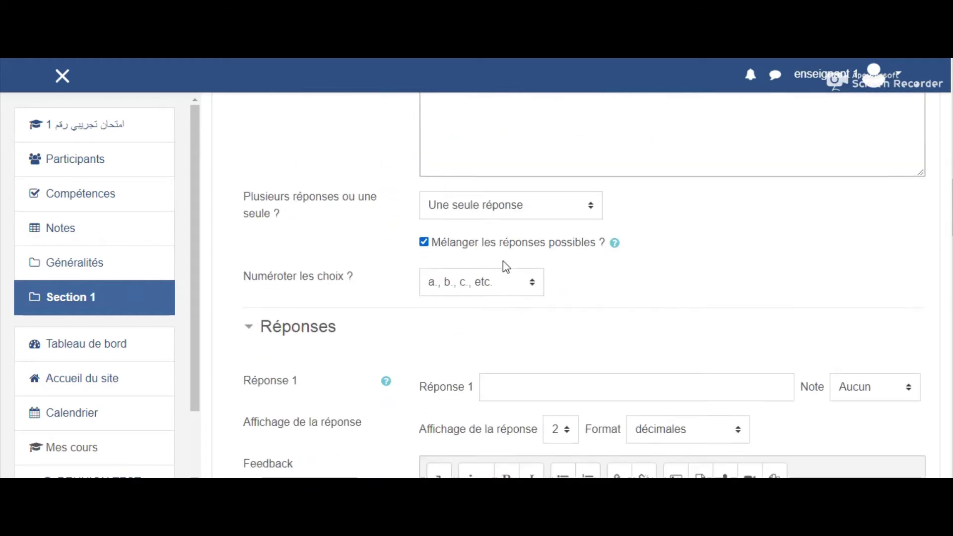
click(536, 167)
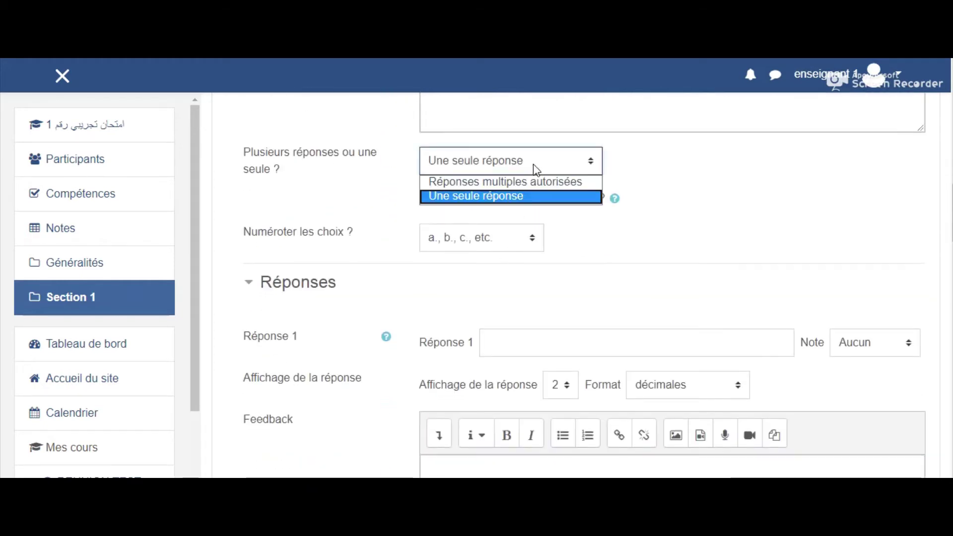
click(539, 197)
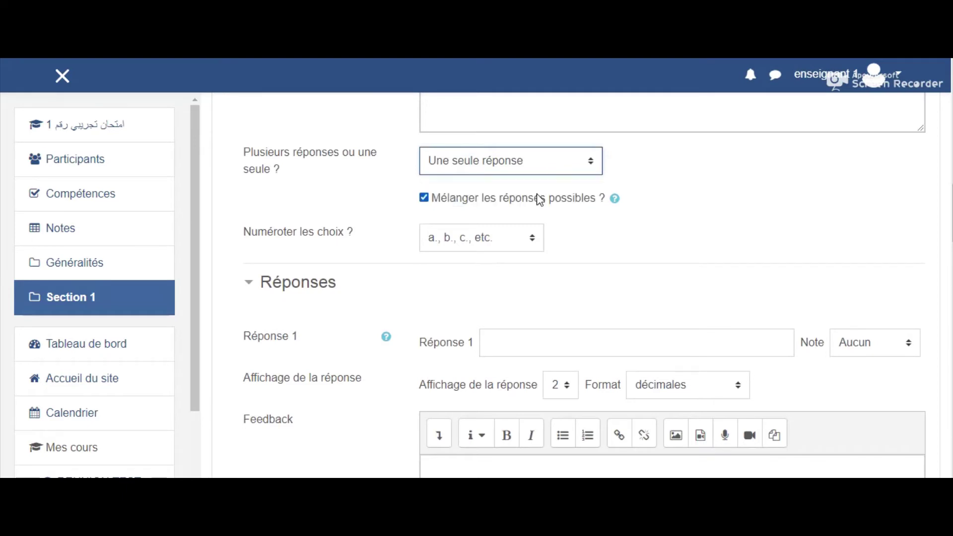
Enter the formula {={h} * {x}/2} as Réponse 1.
scroll(540, 200, down, 1)
scroll(540, 200, down, 1)
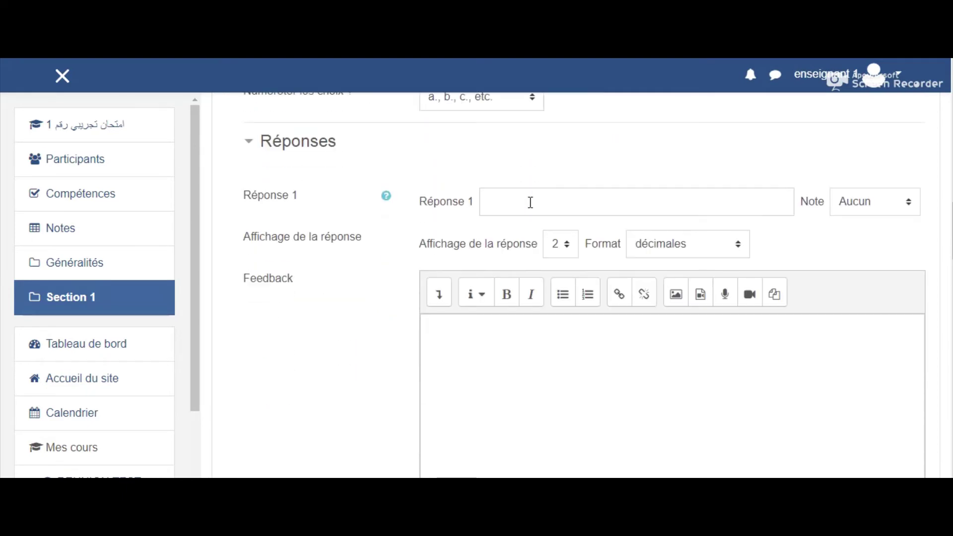
click(526, 208)
click(512, 203)
text({={h}*{x}/2})
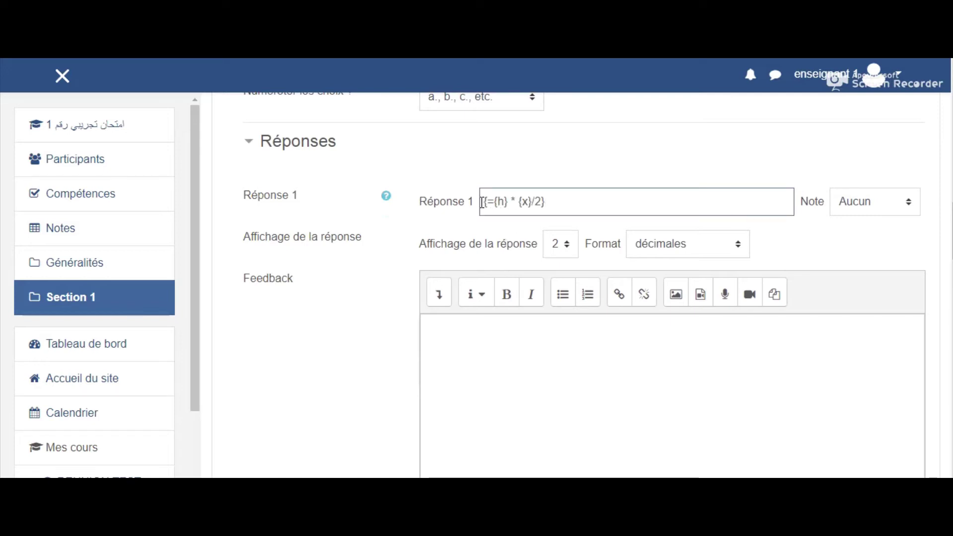
drag(484, 203, 531, 204)
click(512, 204)
click(546, 202)
text(})
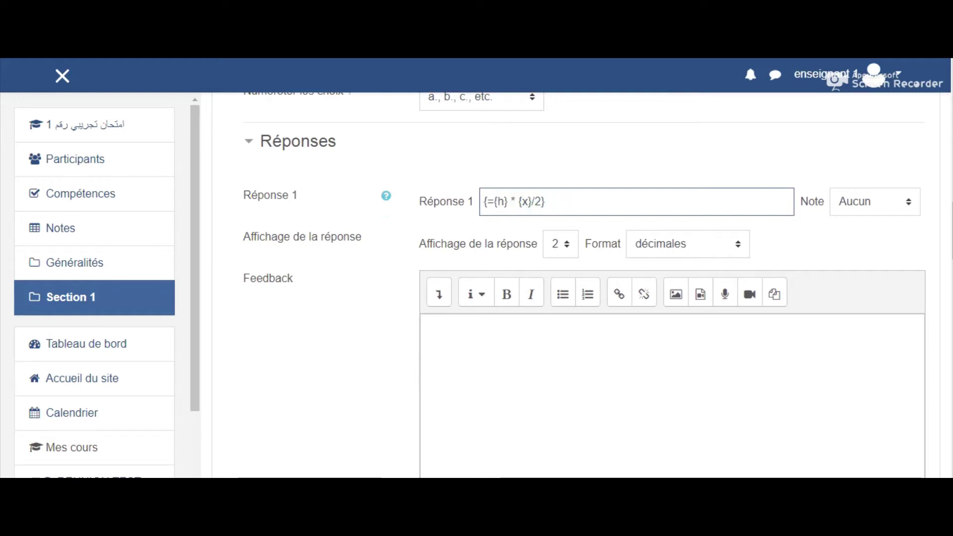
click(527, 379)
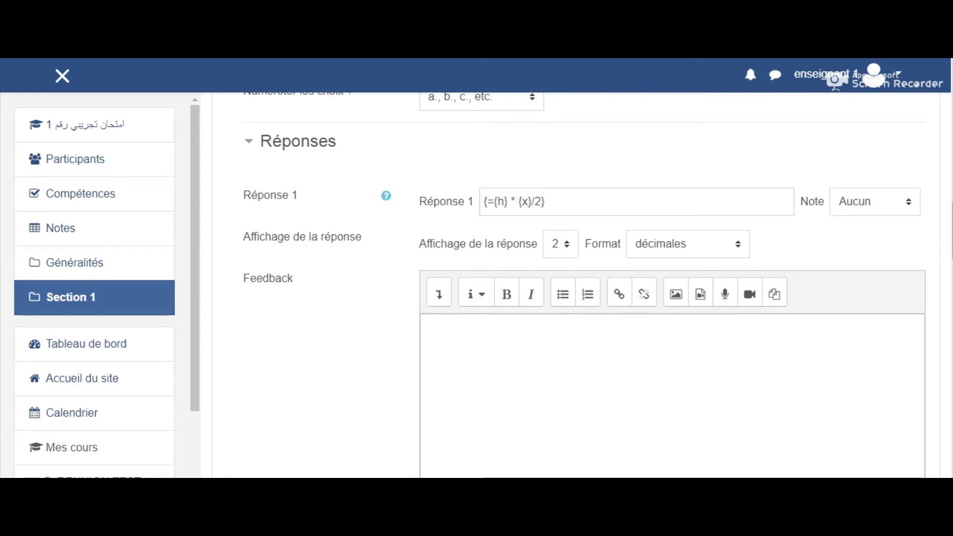
Enter the formula {={h} * {x}} as Réponse 2.
scroll(624, 209, down, 8)
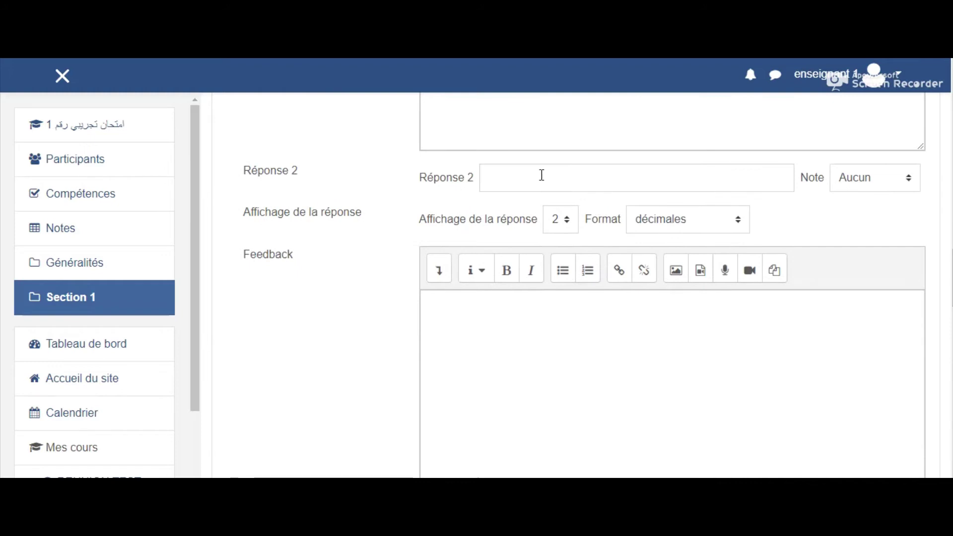
click(542, 175)
text({={h} * {x}})
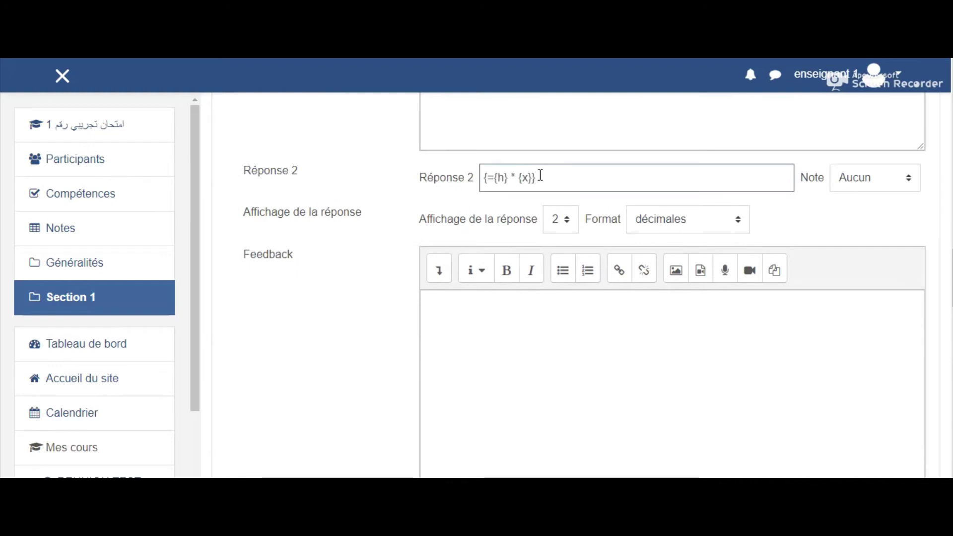
click(484, 177)
Set the mark (Note) of Réponse 1 to 100% so it counts as the correct answer.
scroll(651, 213, up, 10)
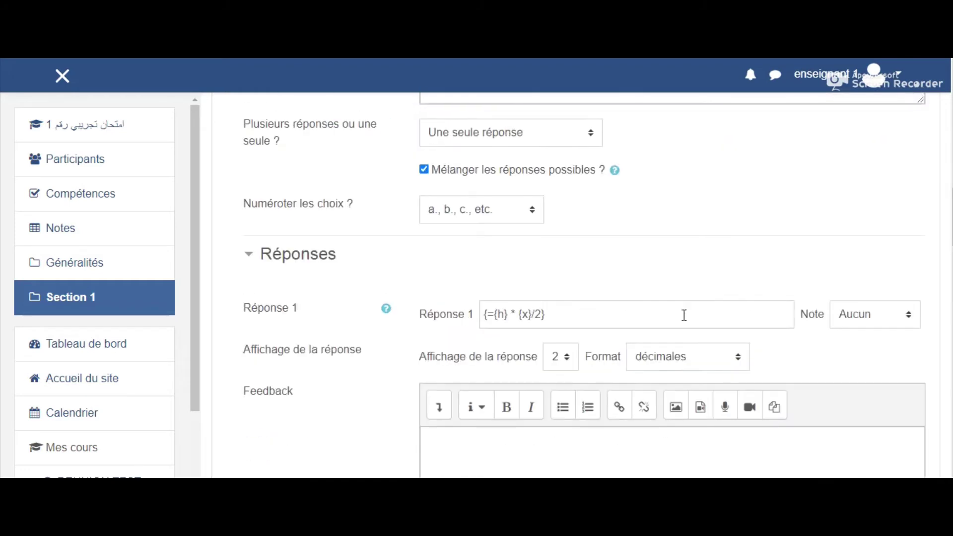
click(868, 317)
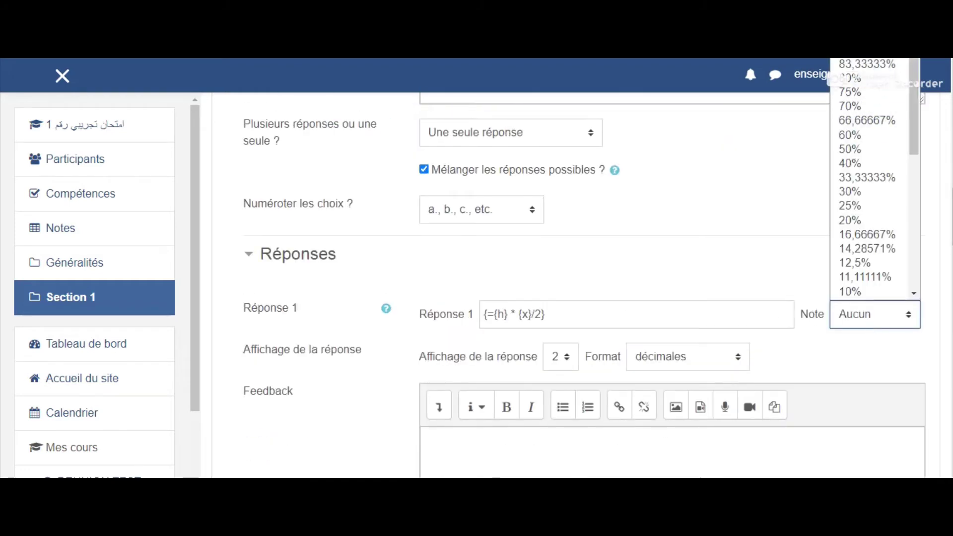
scroll(804, 184, up, 2)
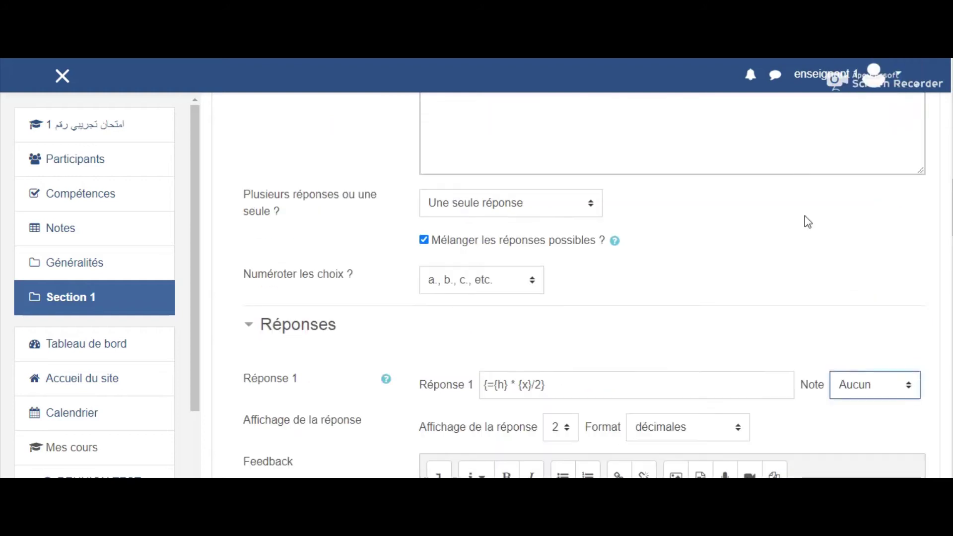
click(854, 386)
scroll(854, 389, up, 2)
click(859, 442)
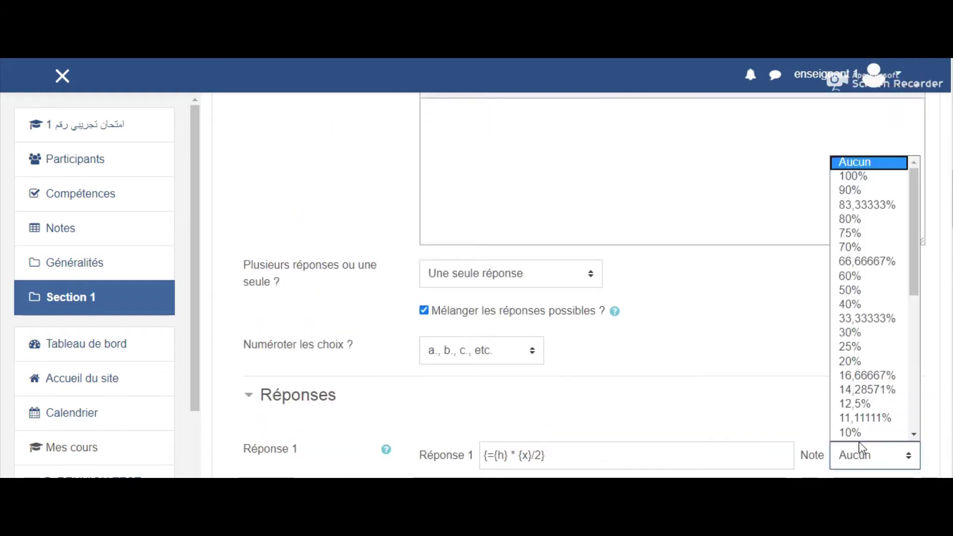
scroll(890, 188, down, 1)
scroll(888, 182, up, 1)
click(884, 164)
Enter the formula {=x} + {x^2} as Réponse 3.
scroll(800, 298, down, 6)
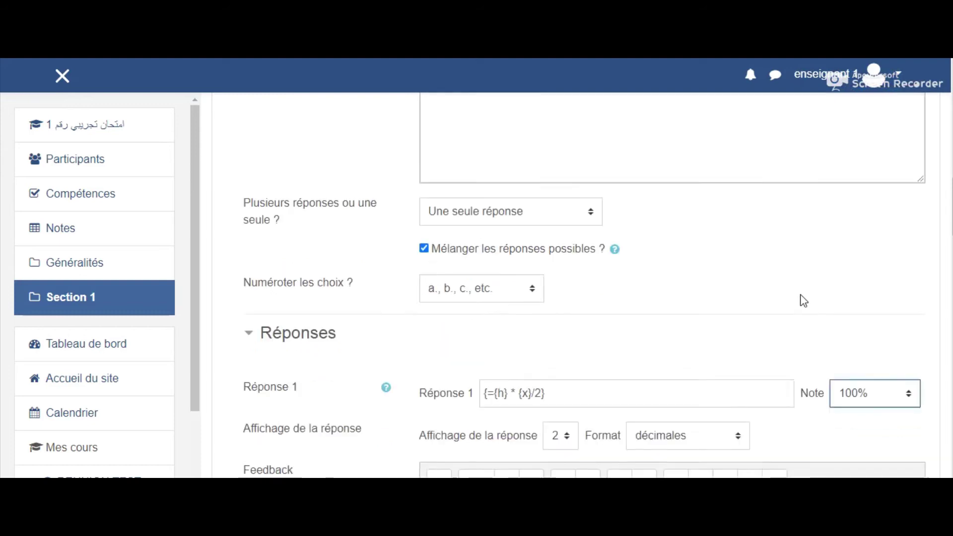
scroll(800, 286, down, 5)
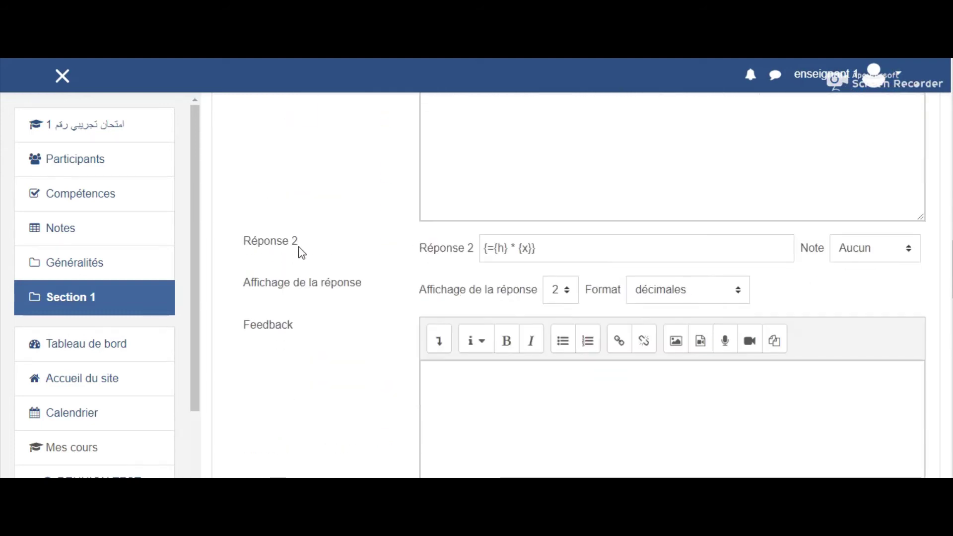
drag(300, 245, 263, 248)
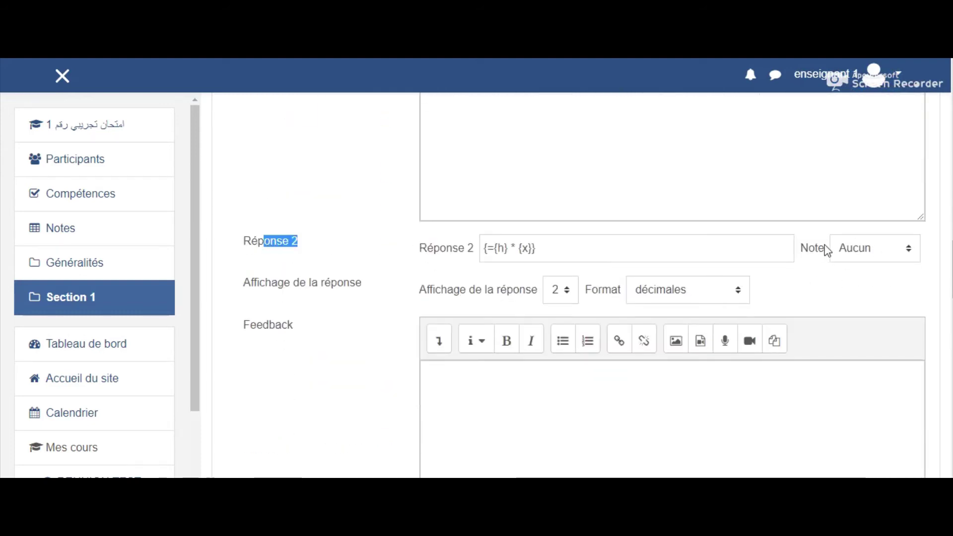
scroll(608, 283, down, 2)
scroll(609, 283, down, 5)
drag(304, 321, 244, 320)
click(571, 319)
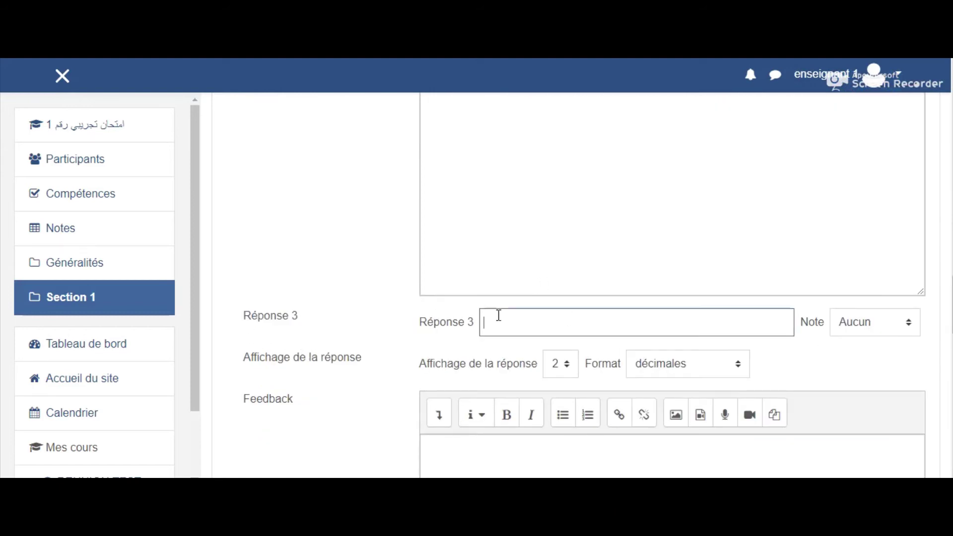
text({=x} + {x^2})
Expand the multiple attempts section (Tentatives multiples) and set the penalty for each incorrect try to 0%.
scroll(496, 315, down, 10)
click(248, 300)
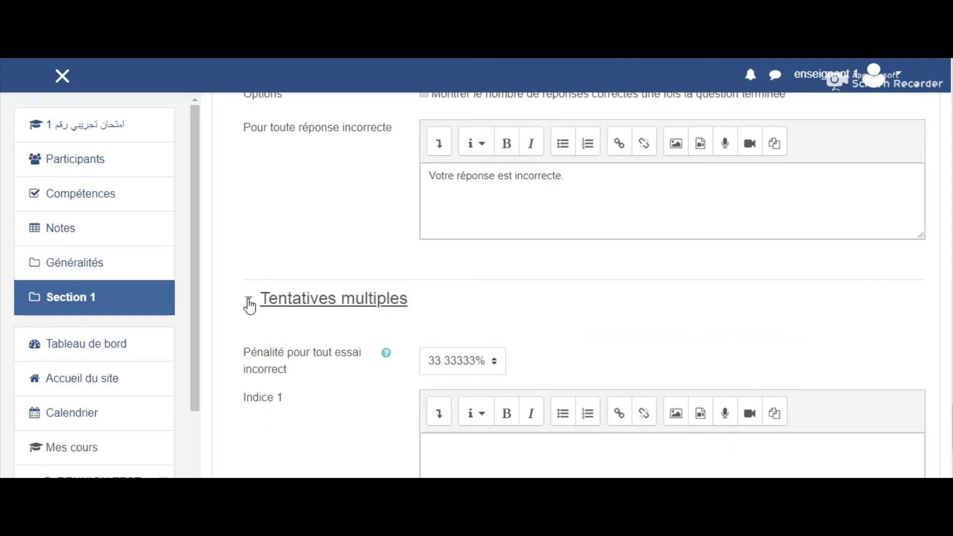
scroll(369, 303, down, 3)
click(460, 222)
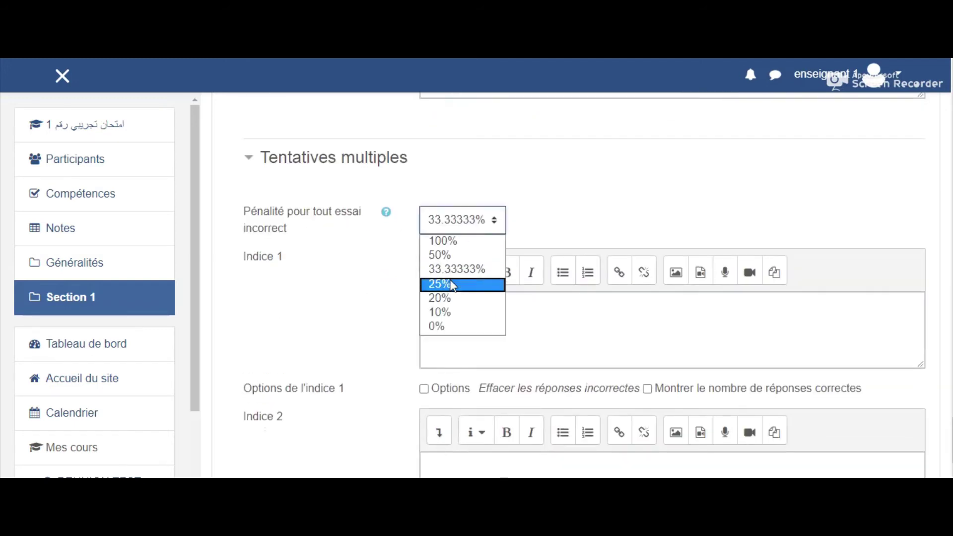
click(432, 328)
scroll(375, 326, down, 2)
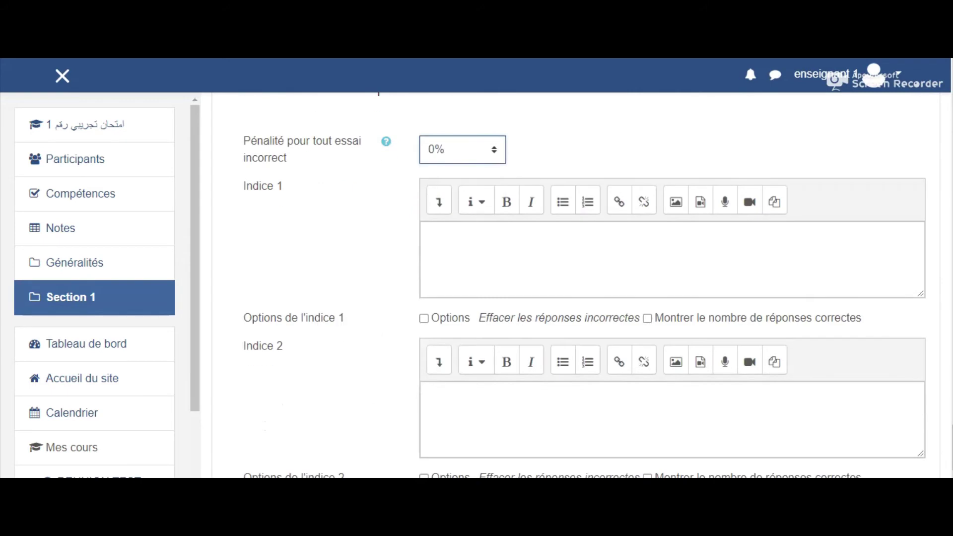
Save the calculated multiple-choice question form to move on to the dataset properties of its variables.
scroll(589, 287, down, 7)
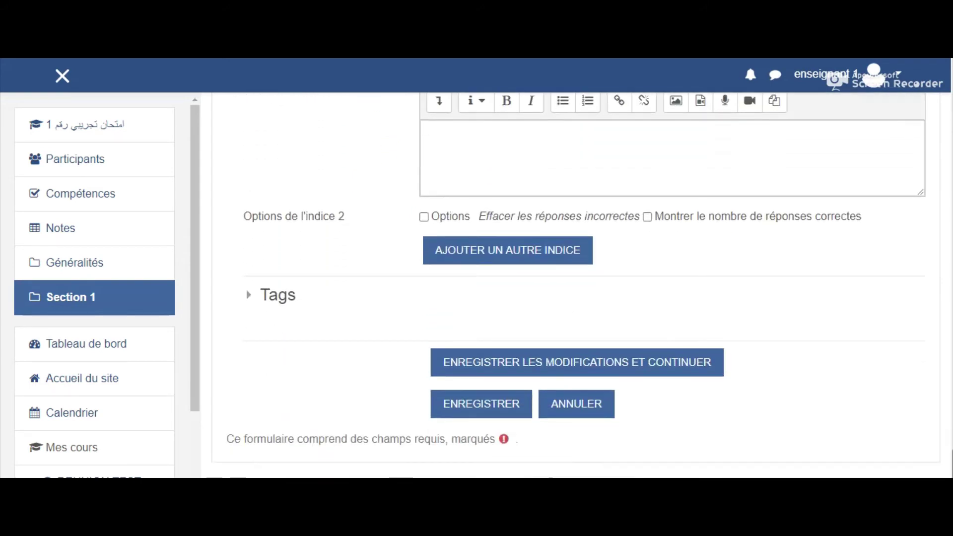
click(471, 410)
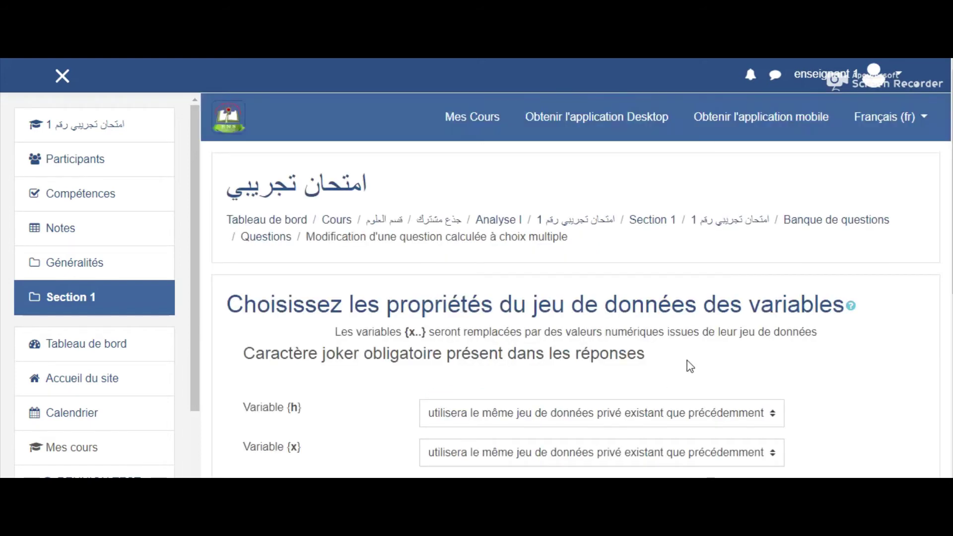
Have variables {h} and {x} each use a new shared dataset and continue to the dataset editing page.
scroll(745, 318, down, 2)
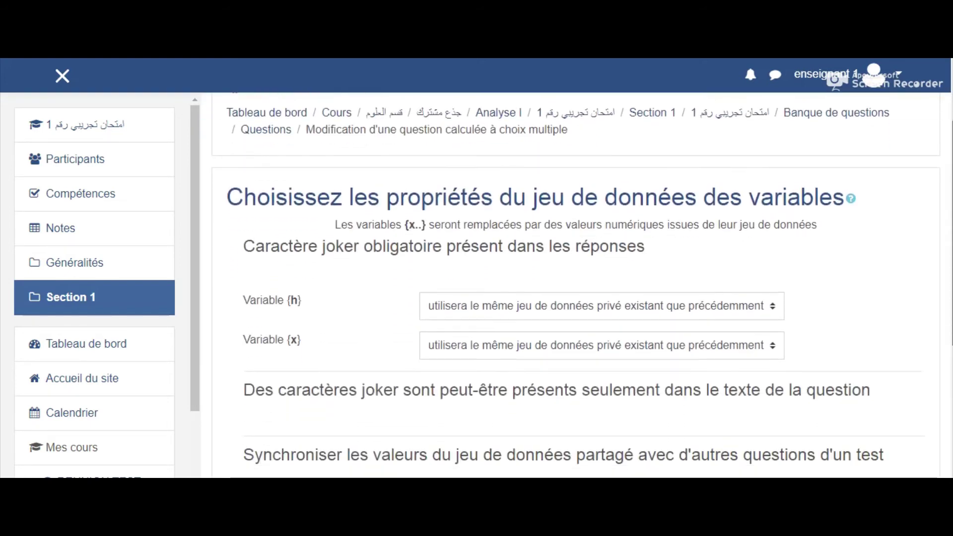
click(689, 307)
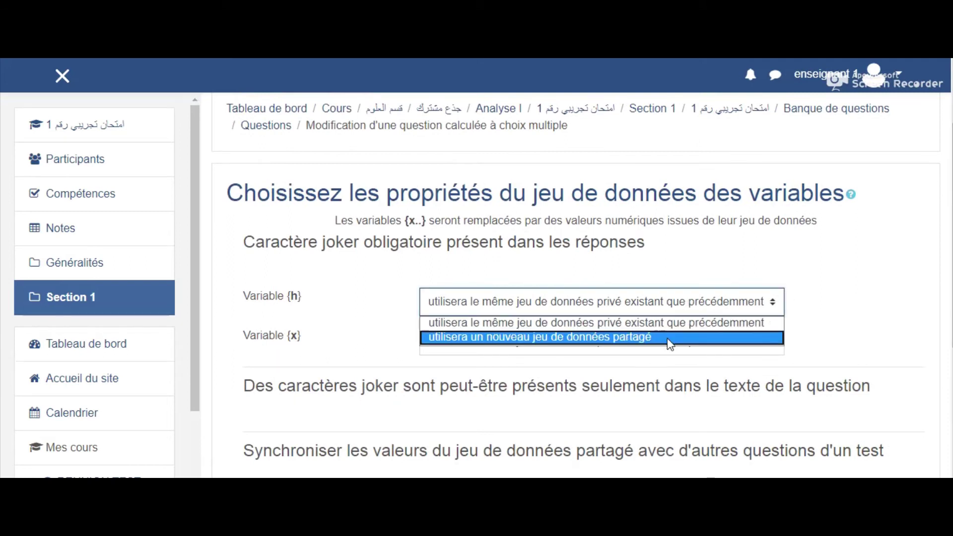
click(631, 338)
click(630, 343)
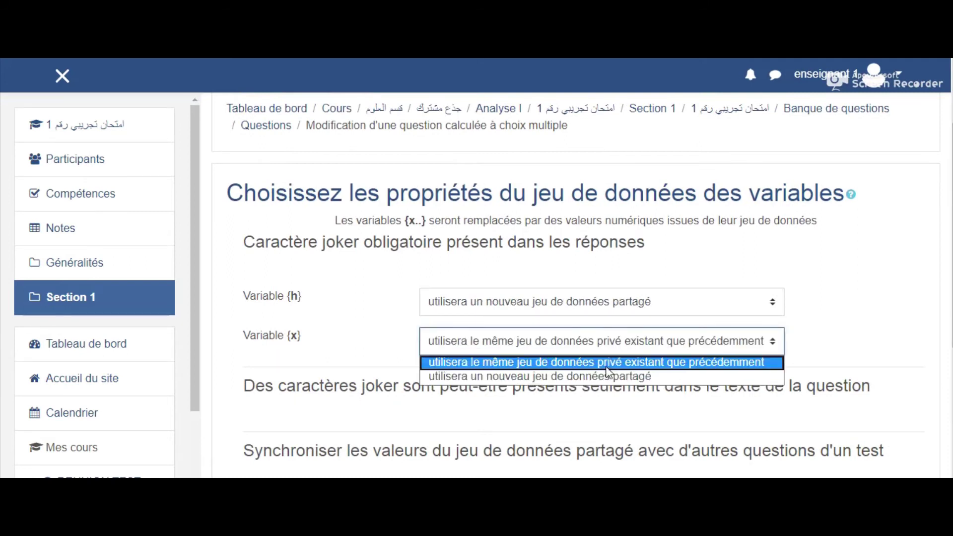
click(605, 374)
scroll(645, 357, down, 5)
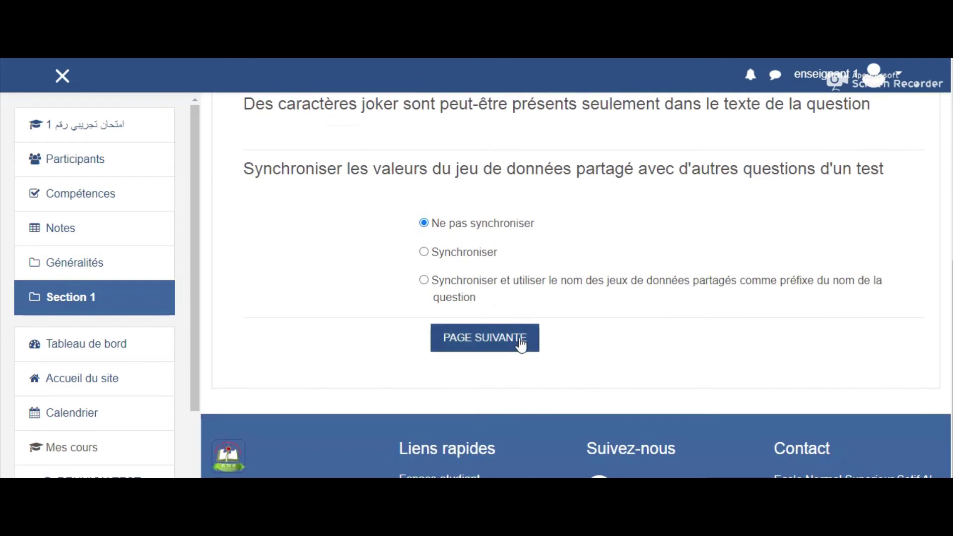
click(491, 338)
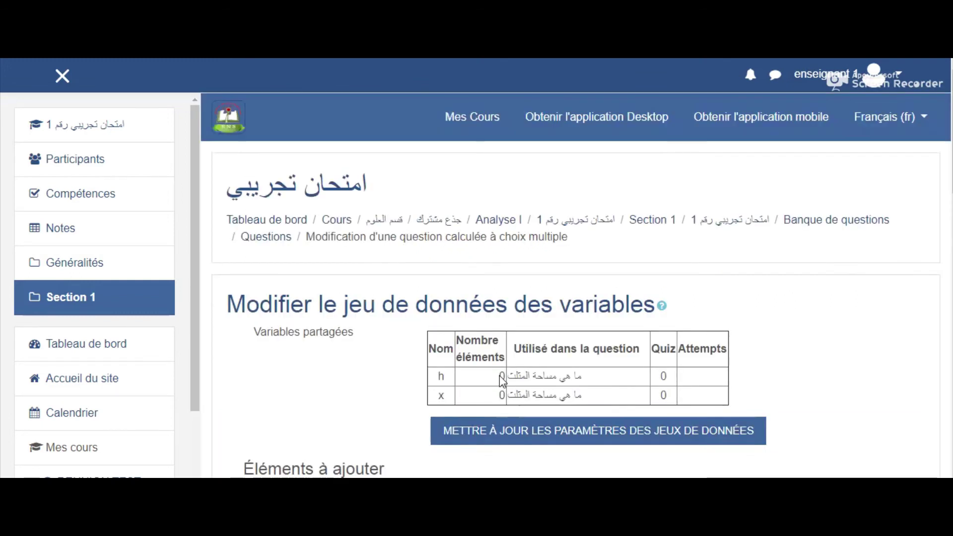
Under the items to add, set the value of shared variable {h} to 7 and {x} to 5.
scroll(516, 353, down, 7)
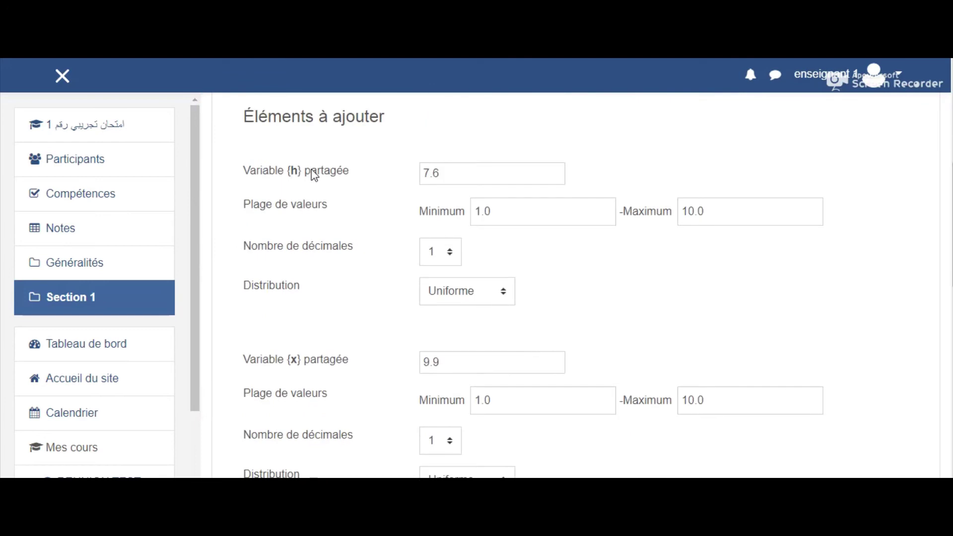
double_click(422, 169)
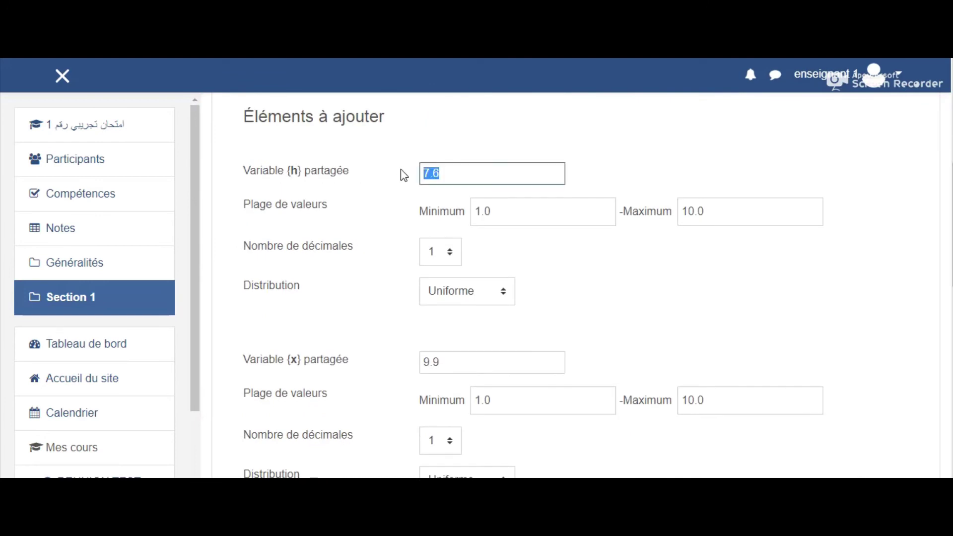
text(7)
scroll(446, 293, down, 1)
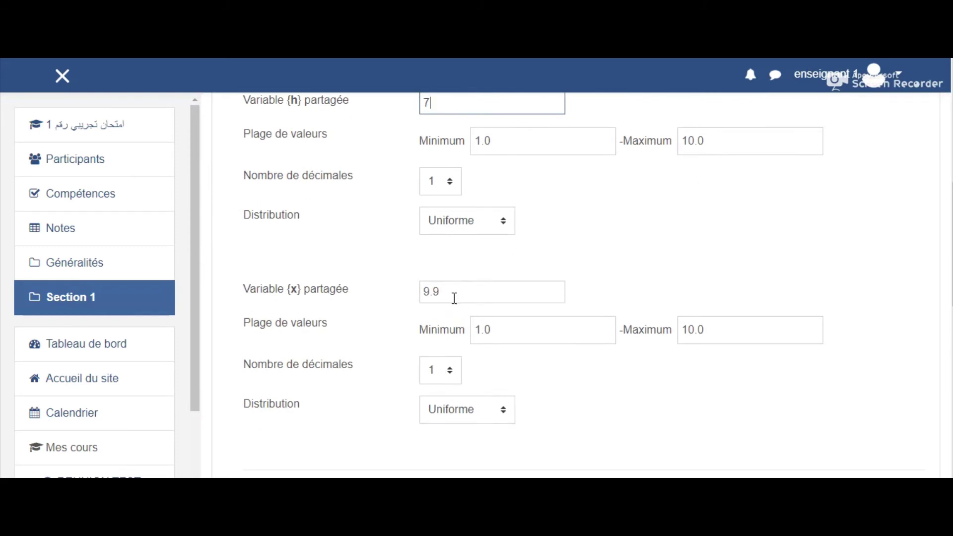
double_click(416, 294)
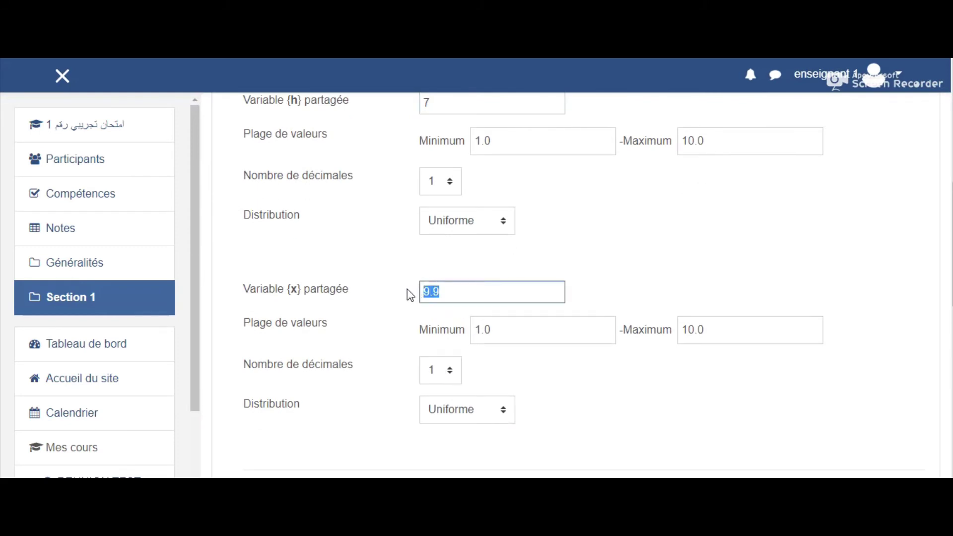
text(5)
Set the value range of shared variable {h} to a minimum of 0 and a maximum of 1.
drag(717, 142, 667, 142)
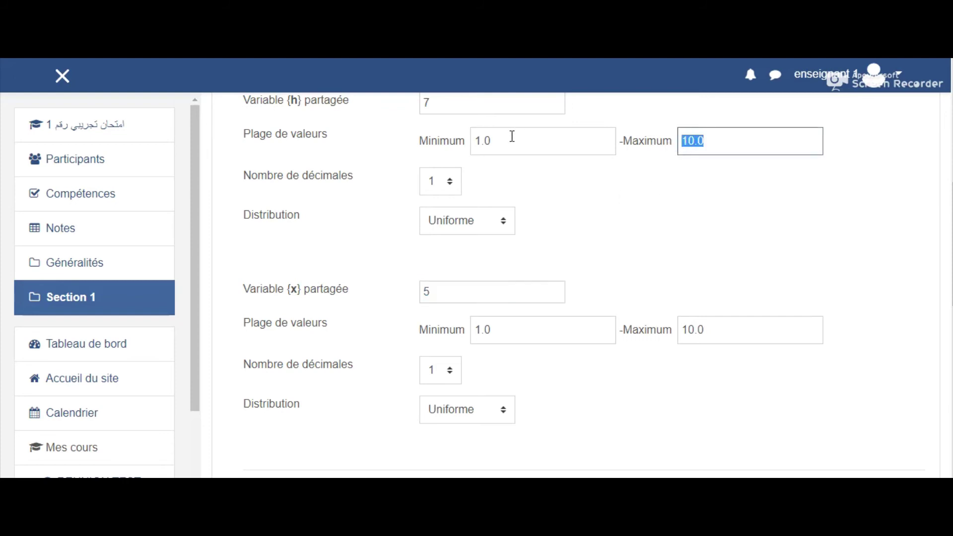
drag(512, 137, 476, 146)
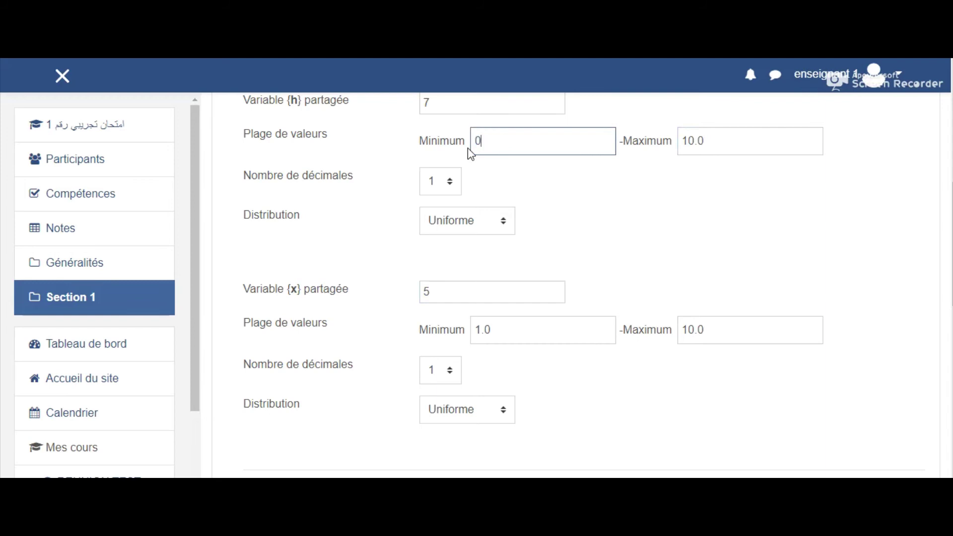
drag(712, 142, 671, 143)
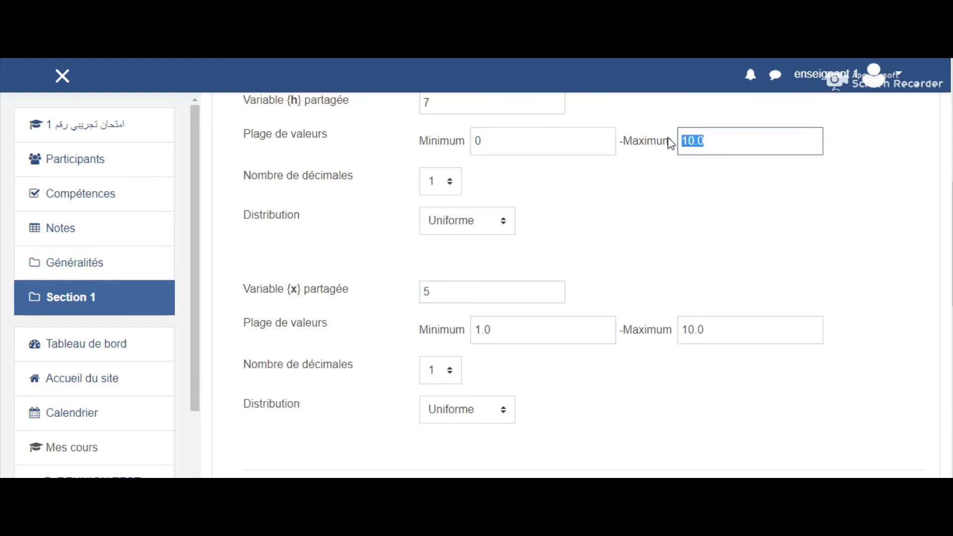
text(1)
Set the value range of shared variable {x} to a minimum of 0 and a maximum of 1.
drag(507, 326, 467, 341)
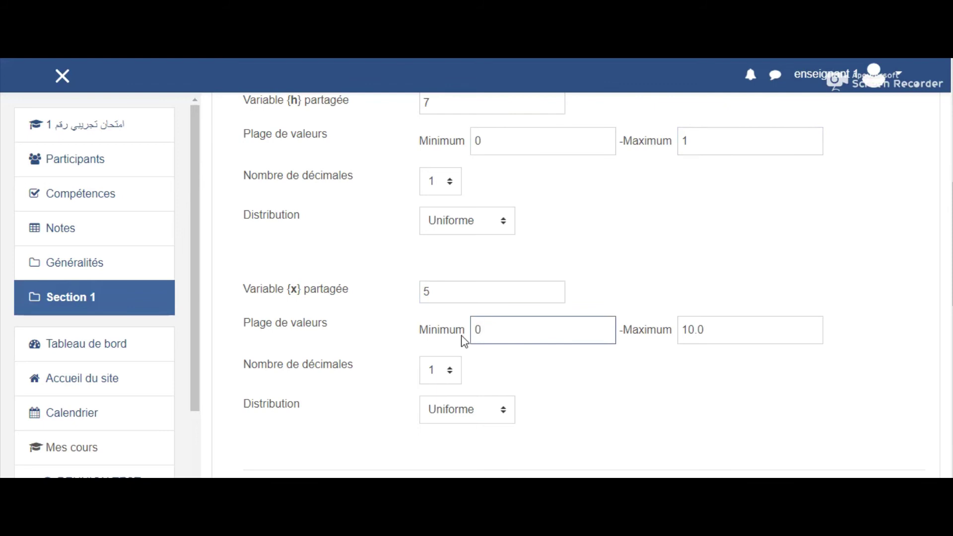
drag(708, 326, 667, 330)
text(1)
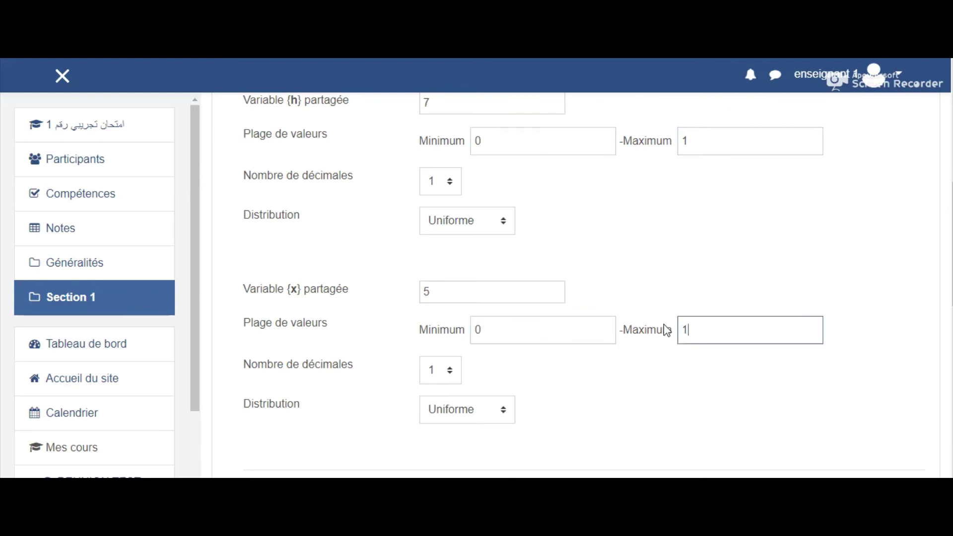
click(517, 424)
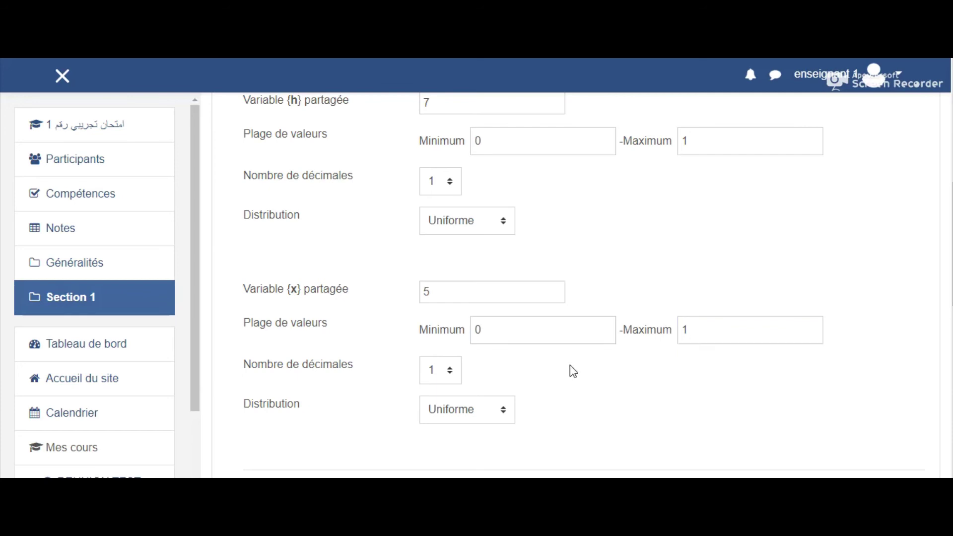
click(811, 342)
Get a new item to add (nouvel « élément à ajouter »), reusing the previous values if possible.
scroll(812, 342, down, 5)
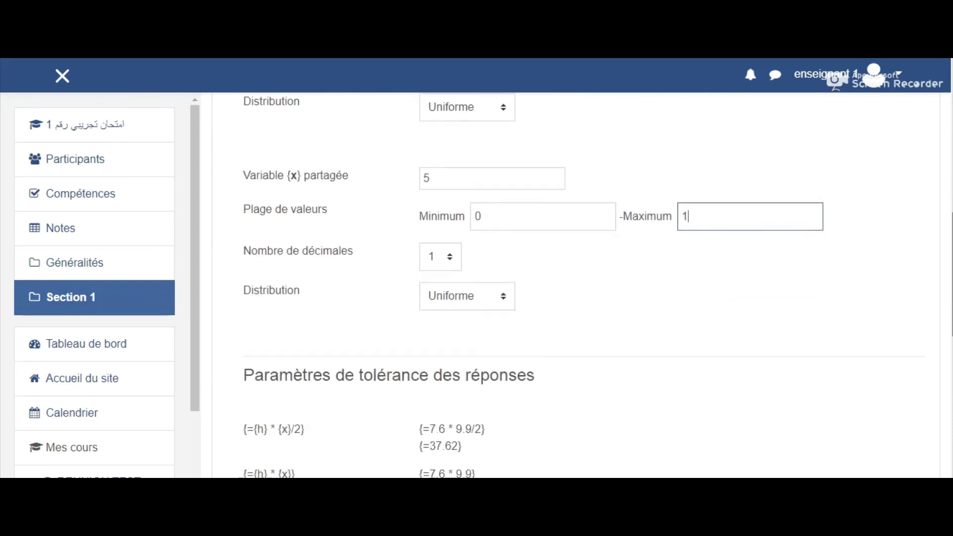
scroll(740, 400, down, 4)
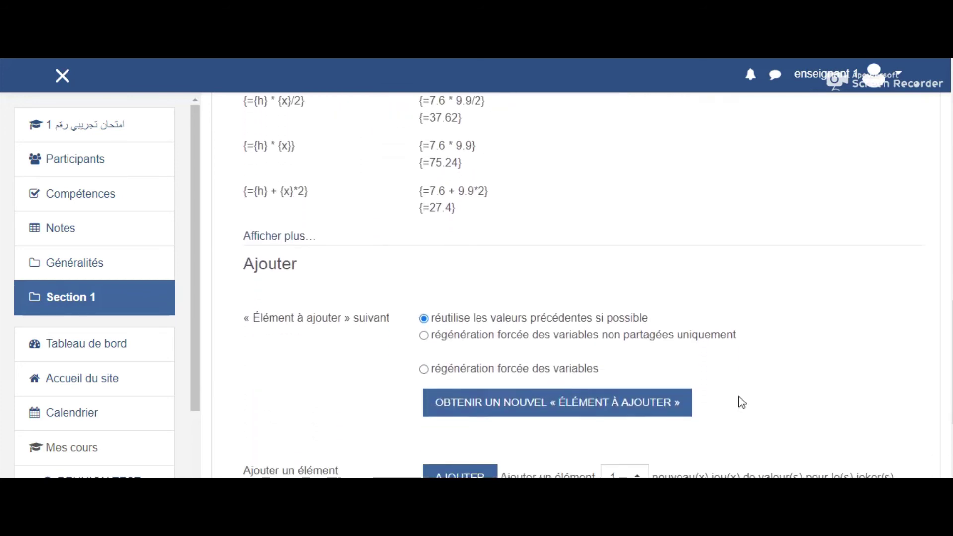
drag(248, 268, 293, 267)
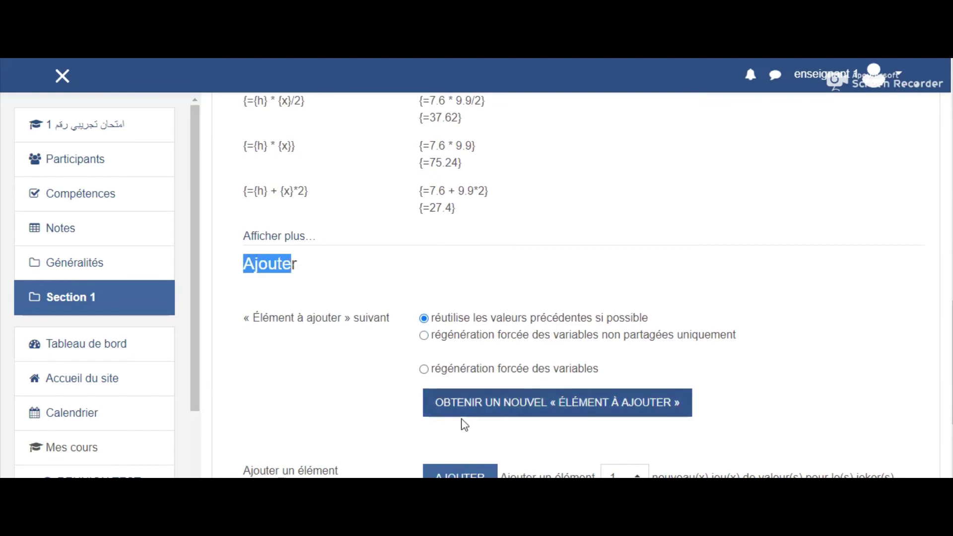
click(491, 407)
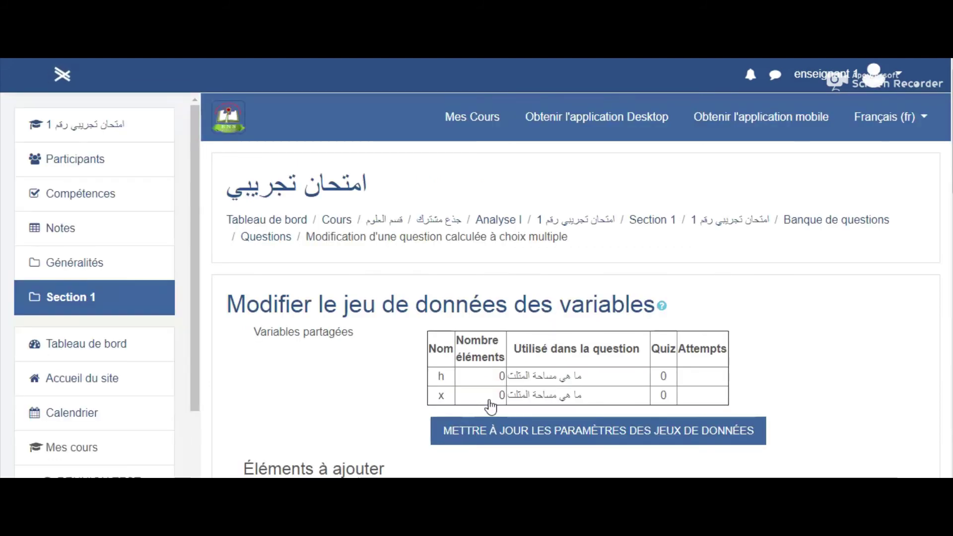
Add 1 new set of values for the wildcards to the dataset.
scroll(504, 347, down, 10)
scroll(501, 346, down, 10)
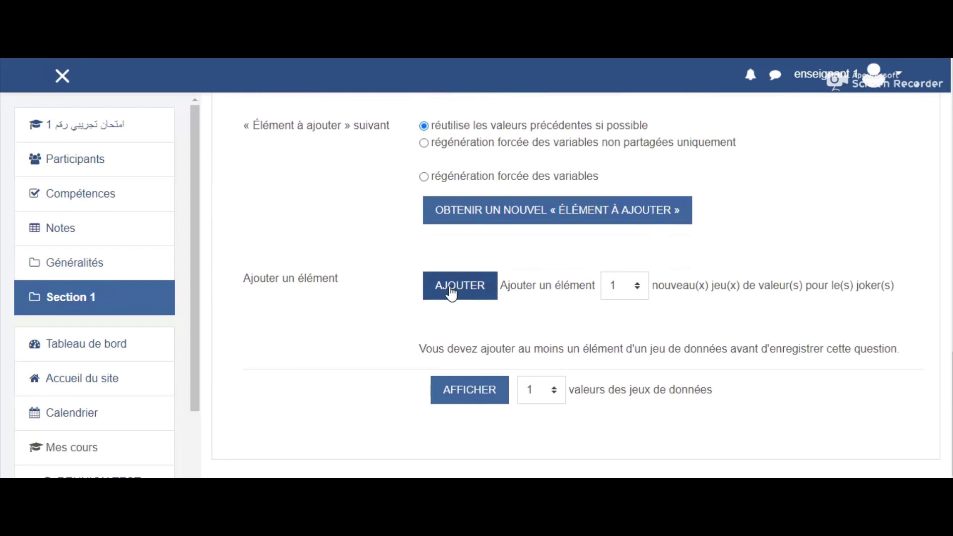
click(451, 292)
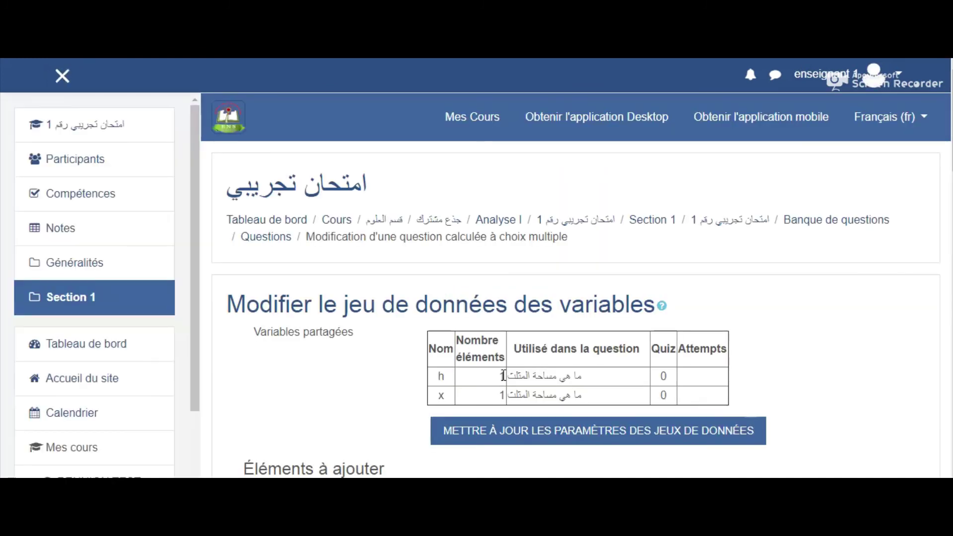
Set {h} to 7 and {x} to 5 in dataset Jeu 1, and save the question to the test.
double_click(502, 395)
scroll(504, 395, down, 5)
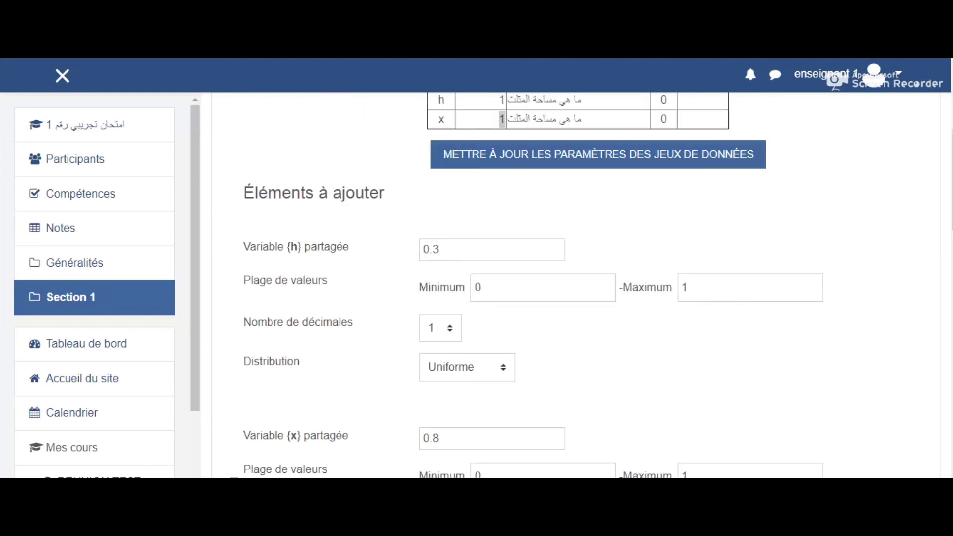
scroll(576, 286, down, 16)
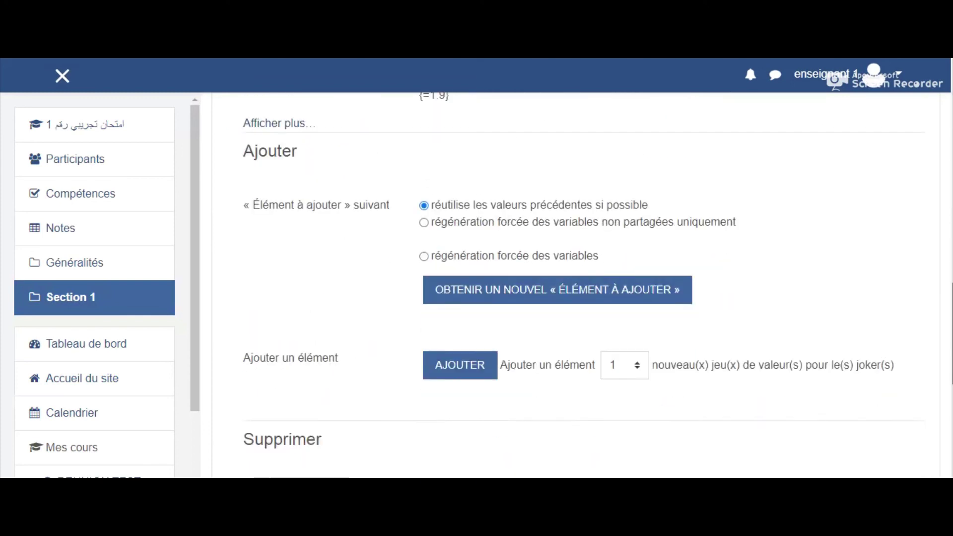
scroll(576, 286, down, 4)
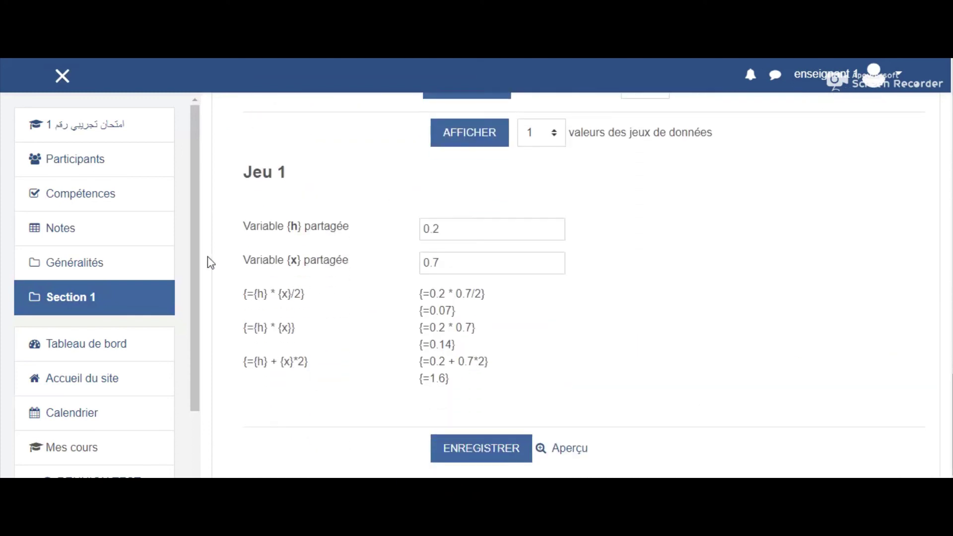
drag(442, 228, 412, 230)
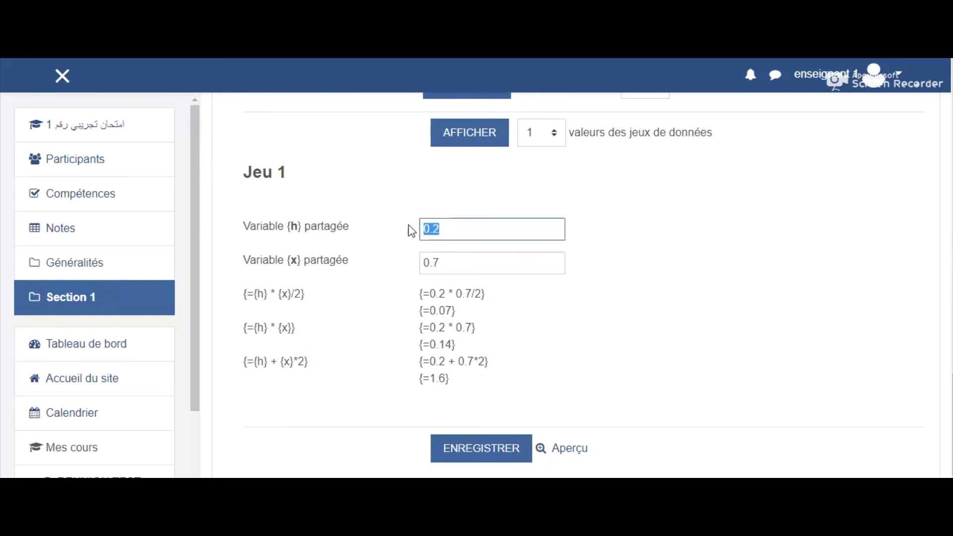
text(7)
drag(449, 264, 420, 263)
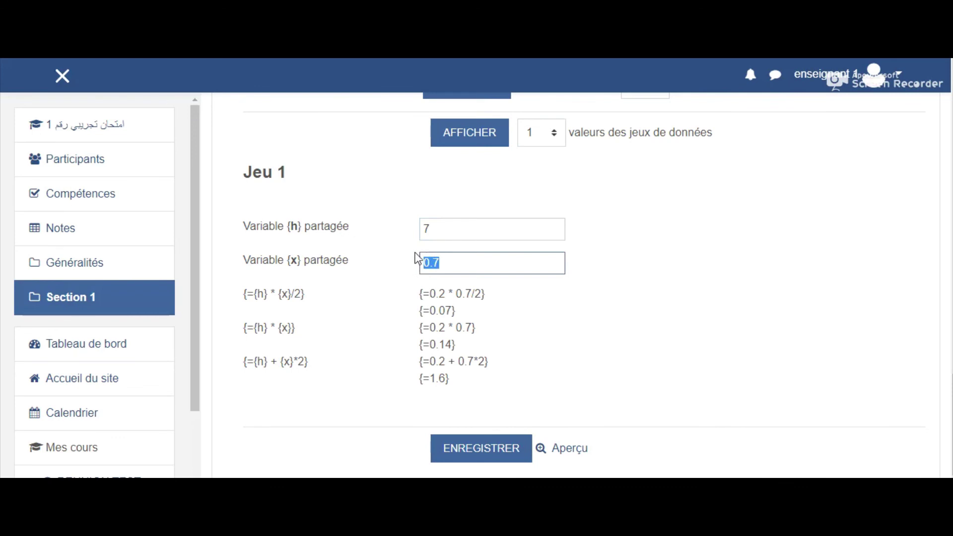
text(5)
scroll(416, 463, down, 1)
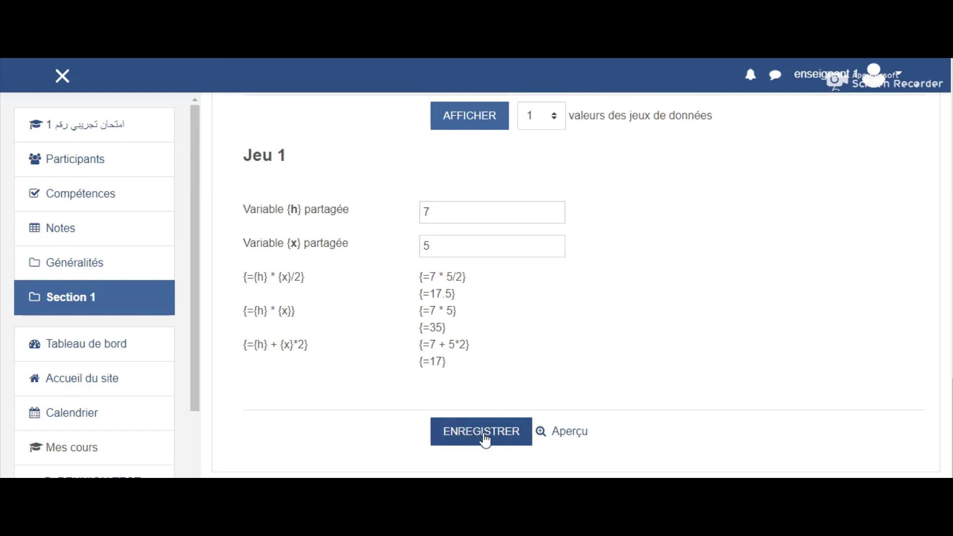
click(479, 431)
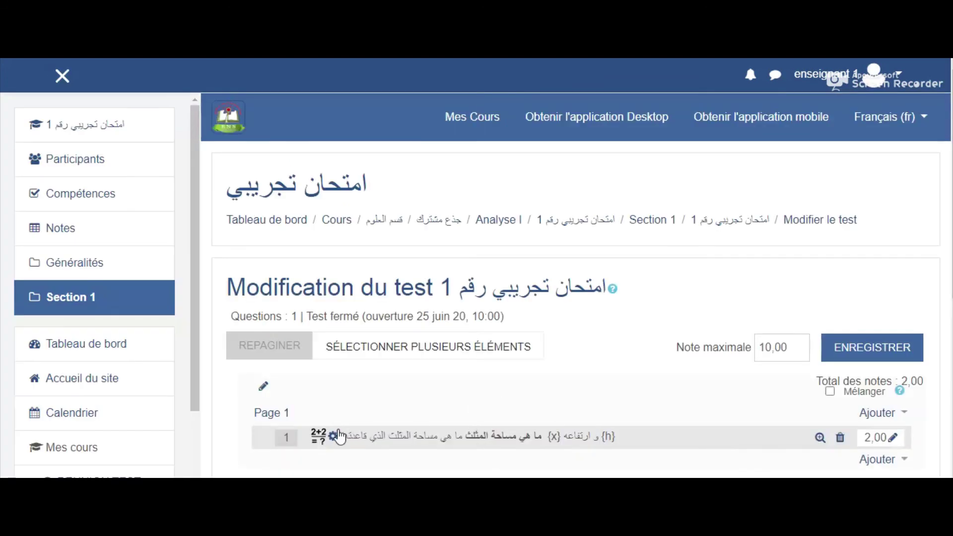
Preview the triangle area question in a widened window and fill in the correct answers.
click(819, 438)
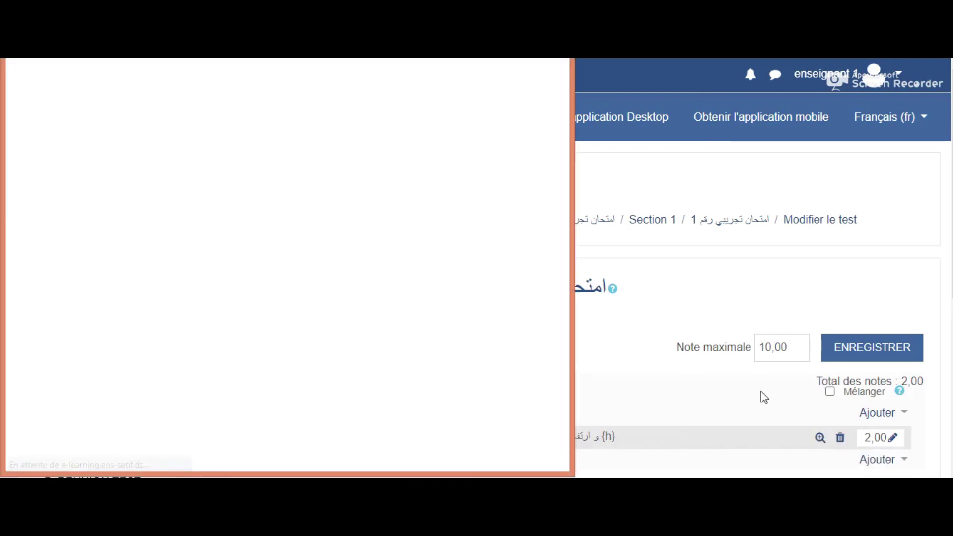
drag(572, 238, 660, 236)
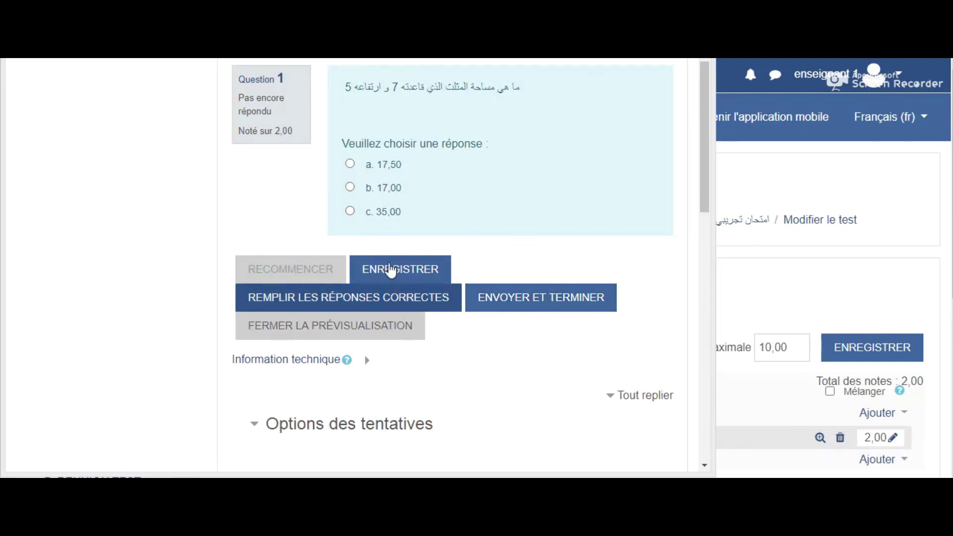
click(391, 304)
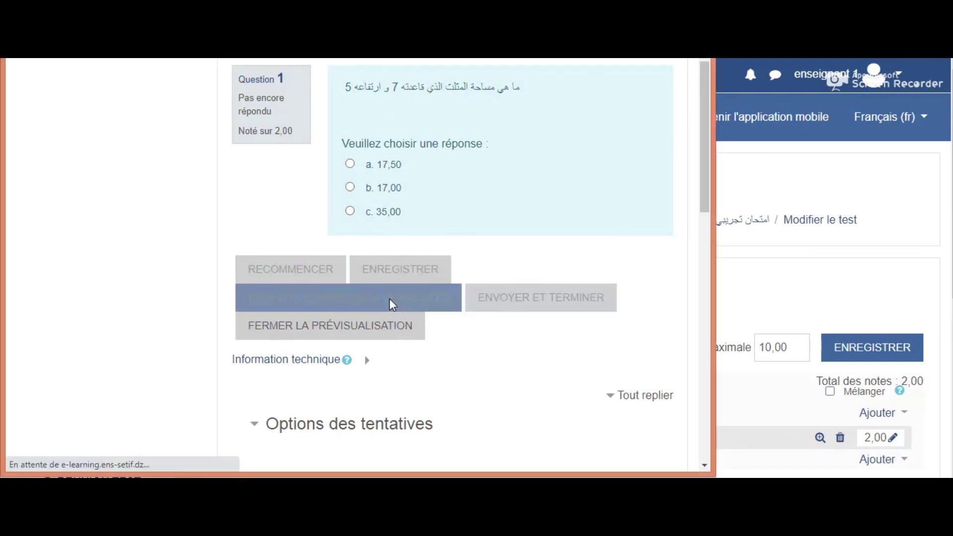